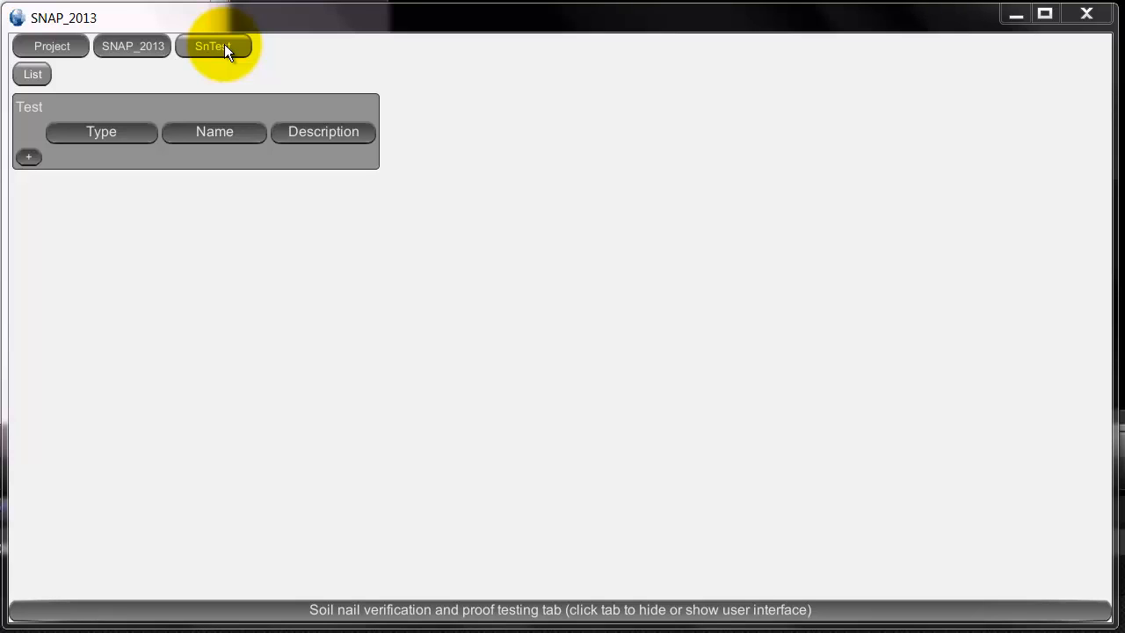
- Add a proof test to the soil nail test list and check its design values, gauge readings, and creep and TMA acceptance criteria
left_click(27, 158)
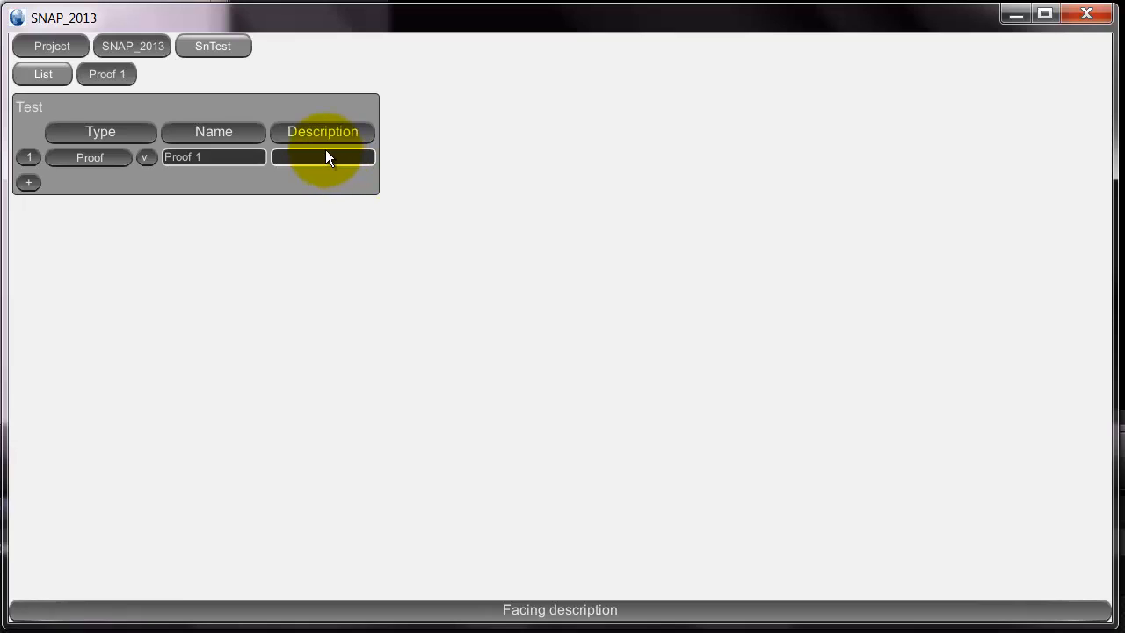
left_click(121, 78)
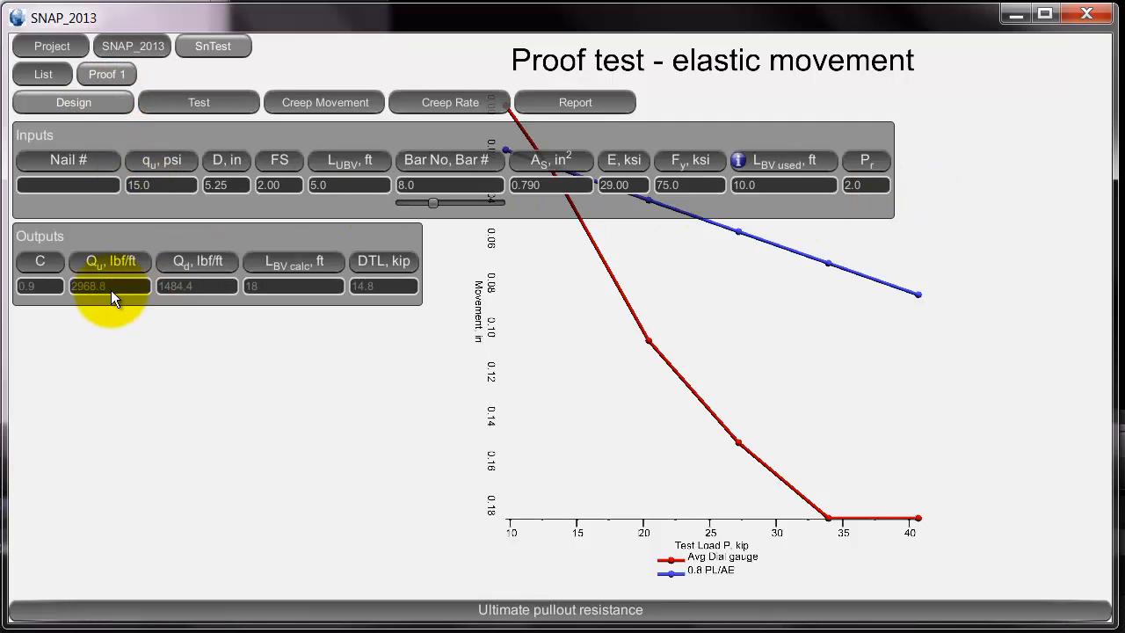
left_click(202, 106)
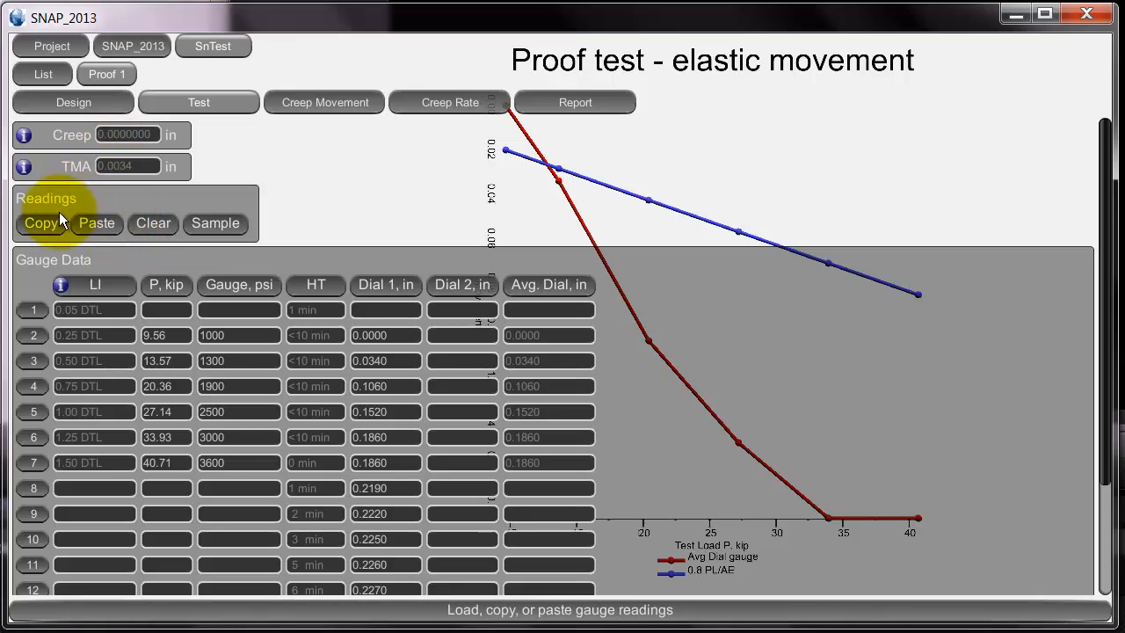
mouse_move(25, 134)
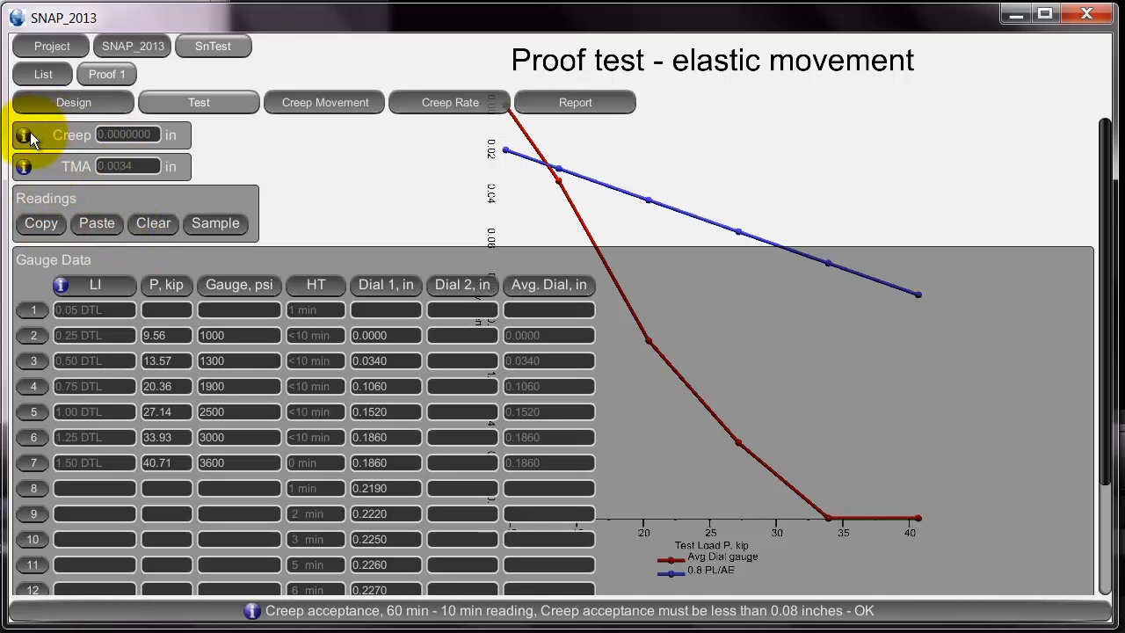
mouse_move(26, 166)
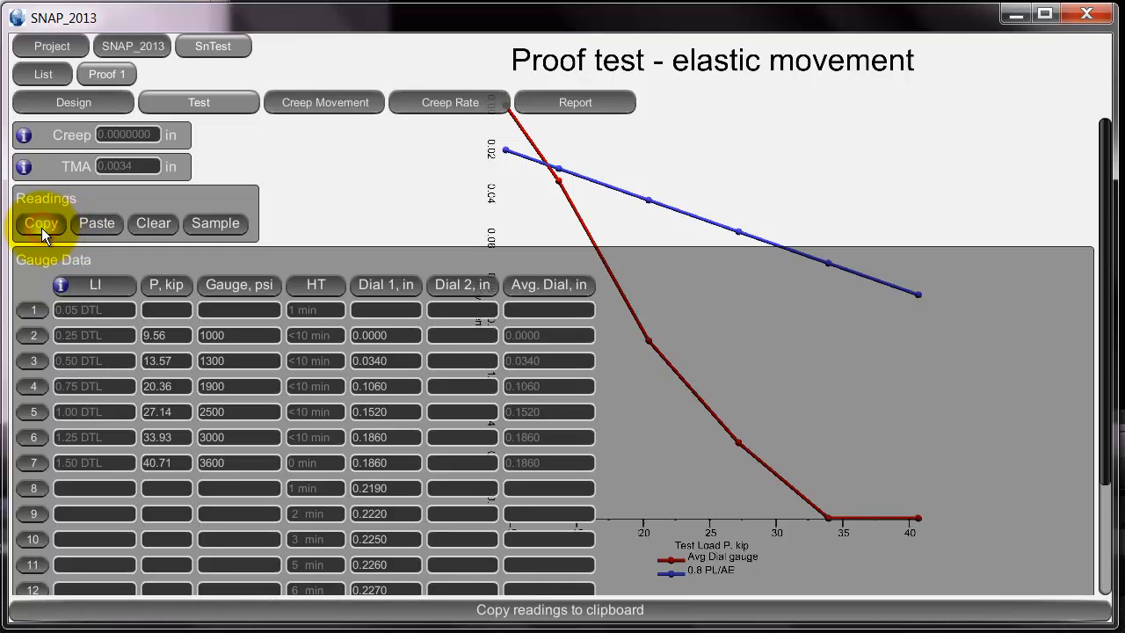
- Switch to Excel and paste the copied gauge readings into Sheet2 starting at cell A1
key("alt+Tab")
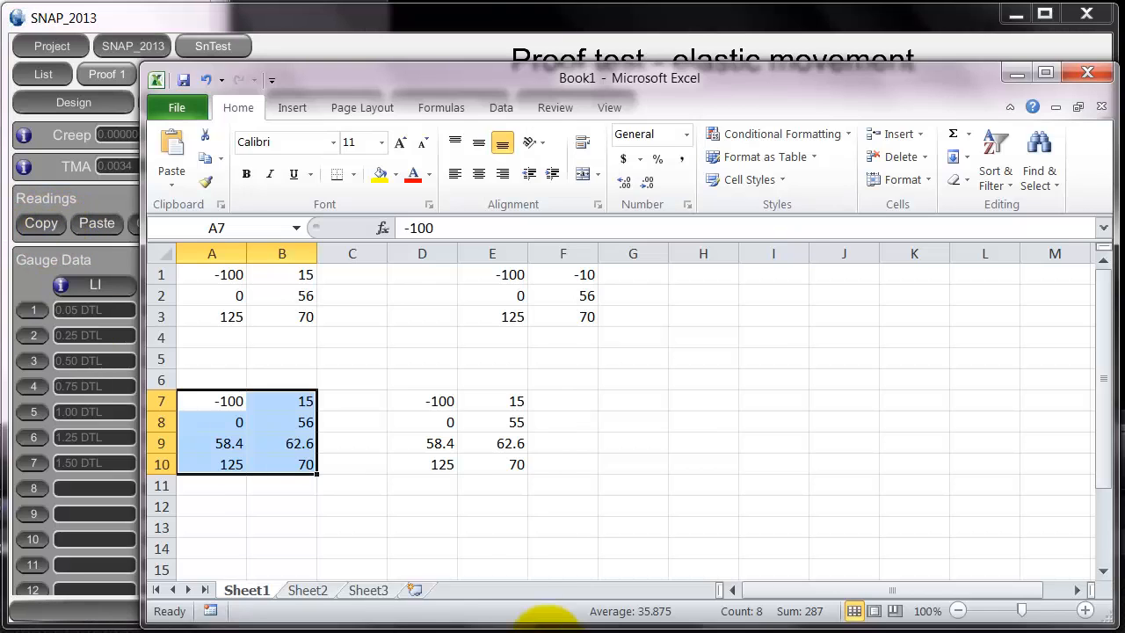
left_click(310, 590)
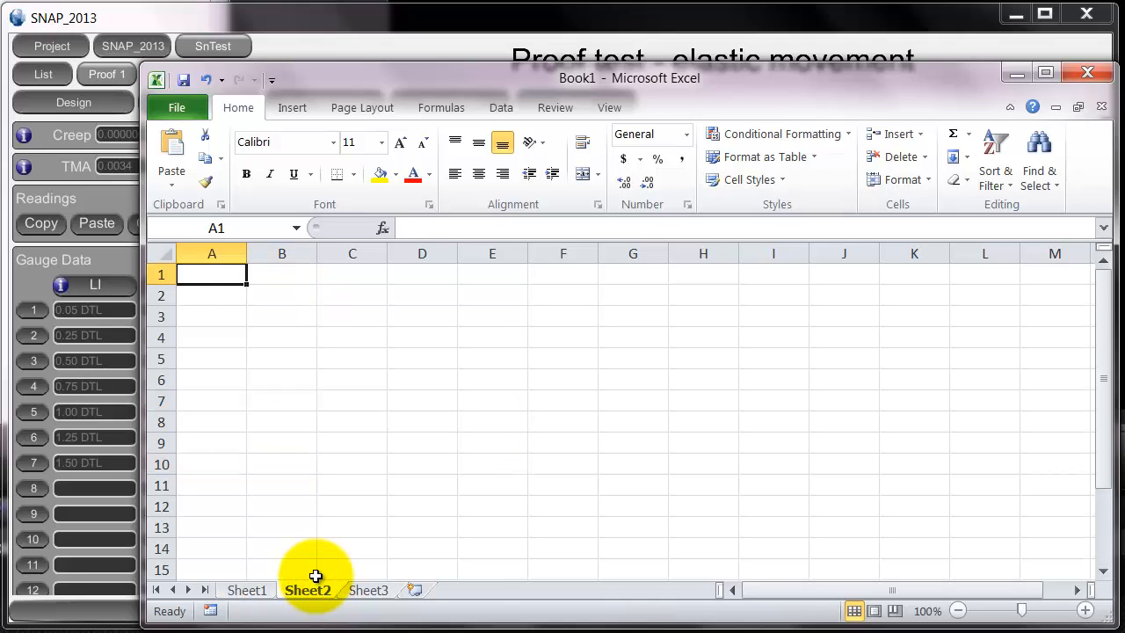
key("ctrl+v")
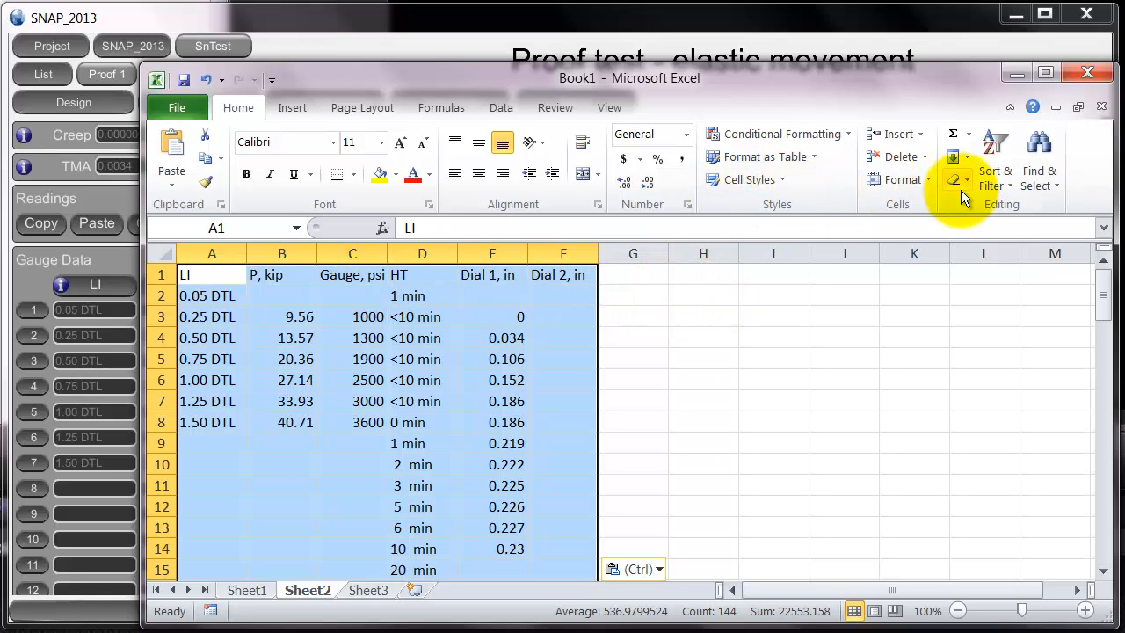
- Autofit the column widths of the pasted gauge readings and return to SNAP_2013
left_click(931, 183)
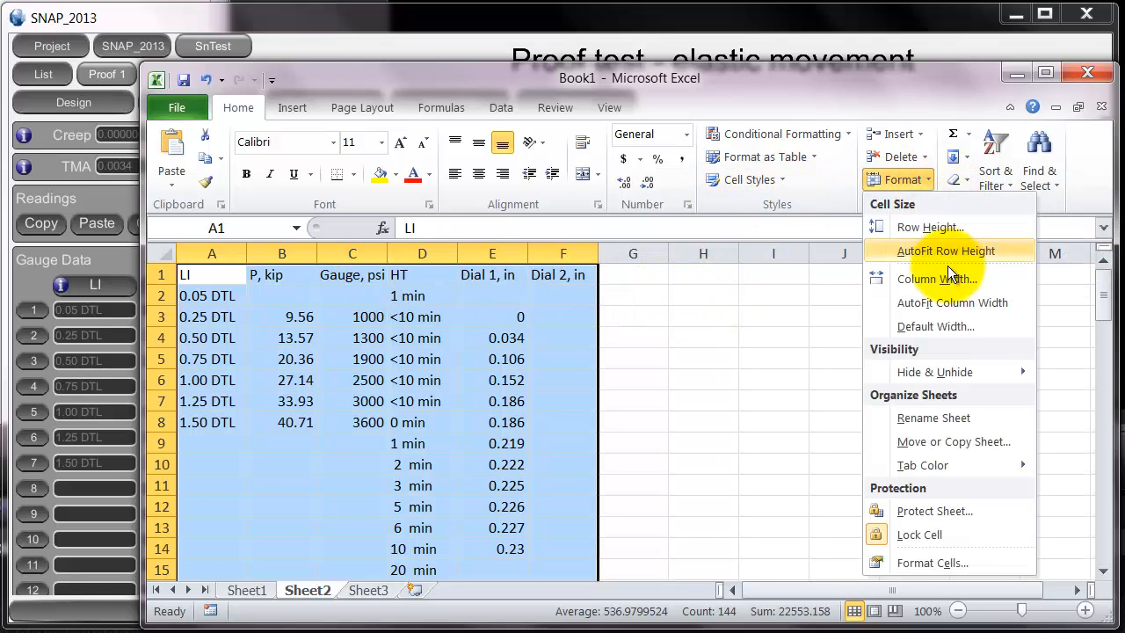
left_click(951, 301)
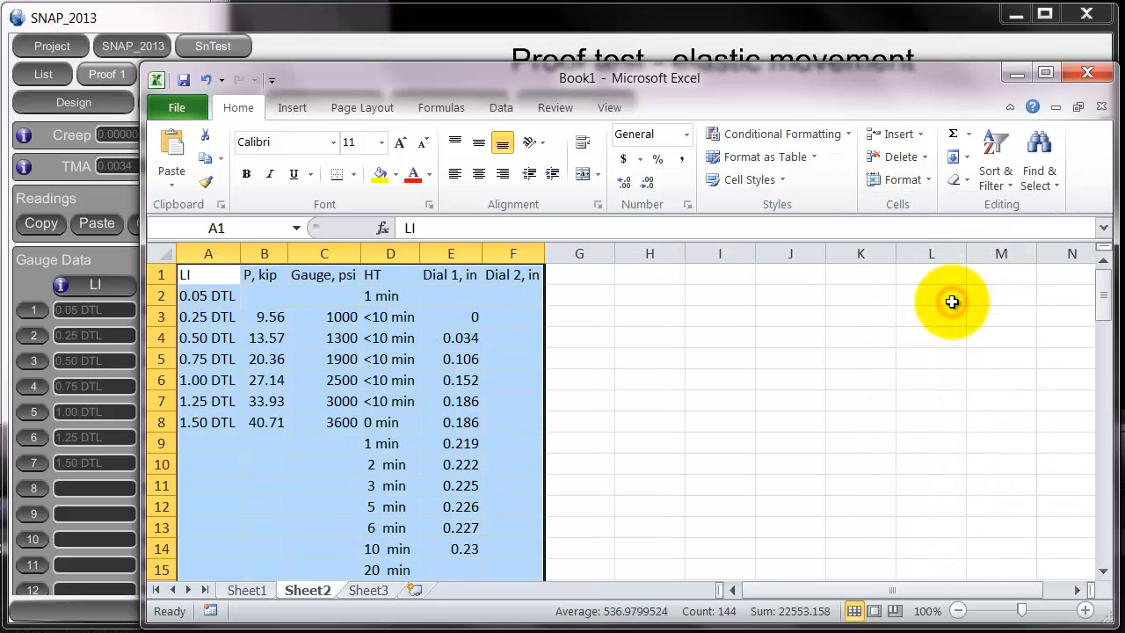
left_click_drag(1106, 297, 1099, 269)
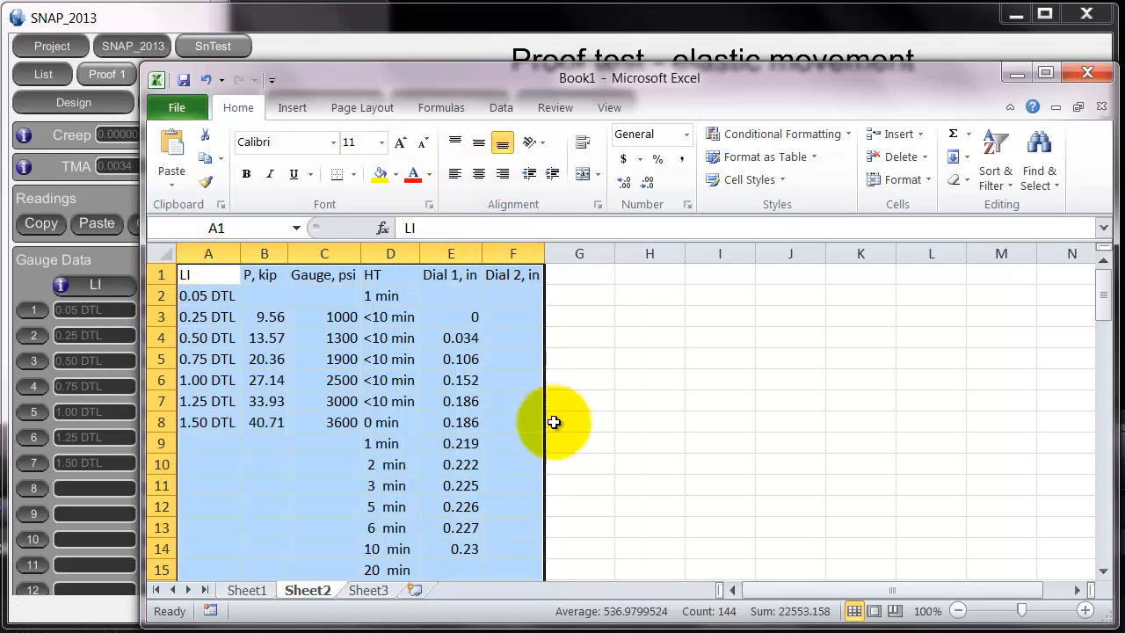
left_click_drag(1100, 285, 1110, 239)
left_click(476, 20)
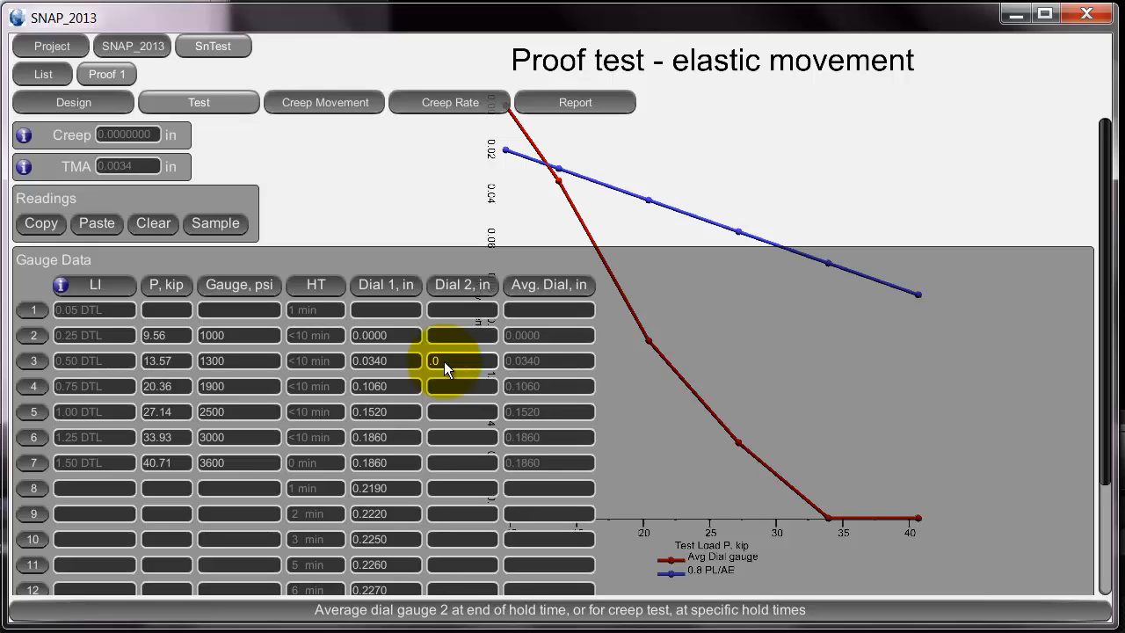
- Try a Dial 2 reading of 0.05 in the proof test's 0.50 DTL row, clearing it once the average has been checked
key("Return")
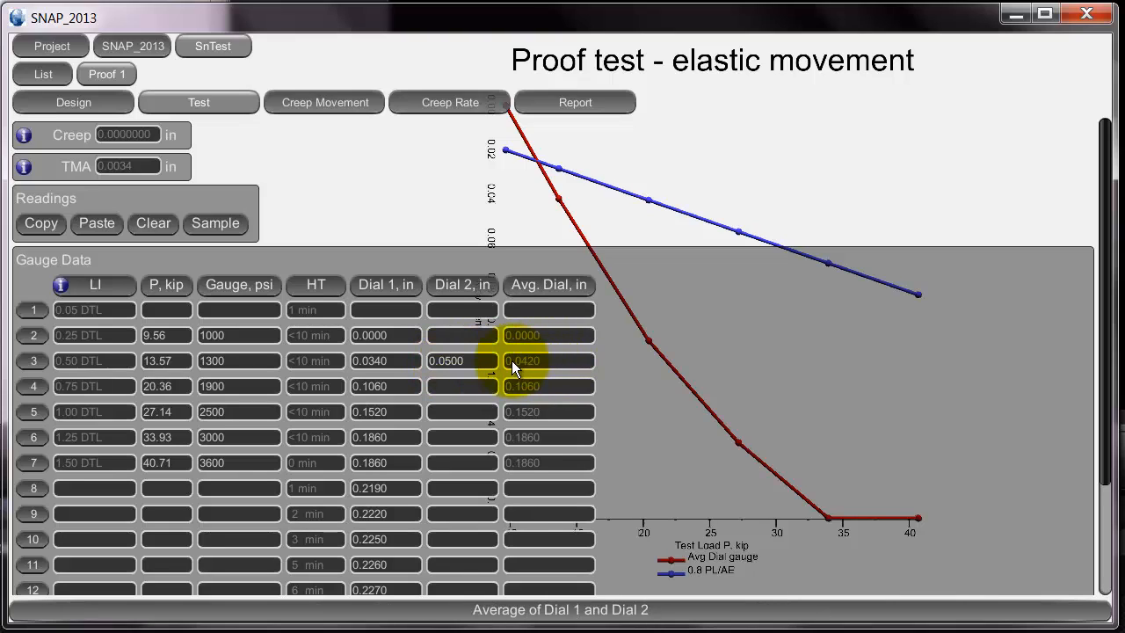
left_click(486, 360)
key("Delete")
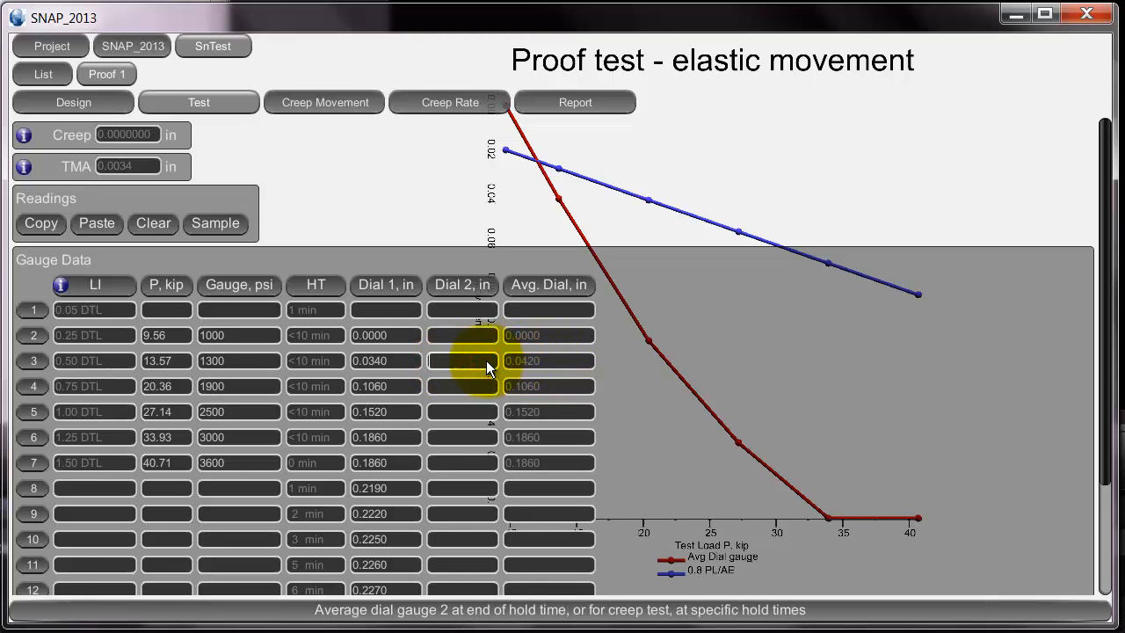
key("Return")
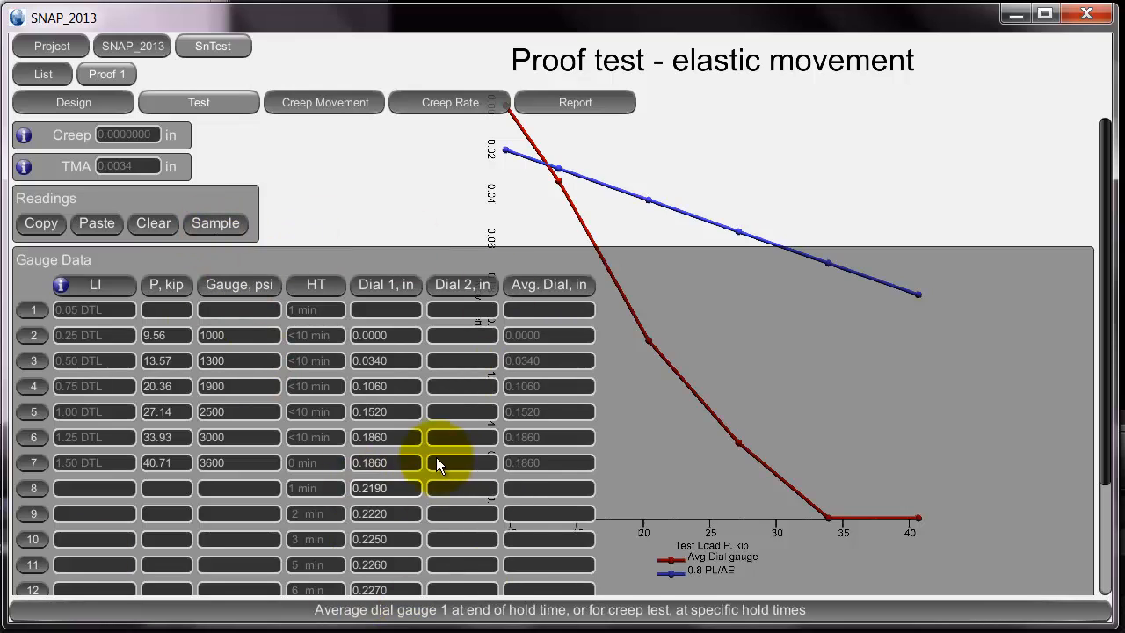
- Examine the proof test's gauge readings and its plots of creep movement and creep rate against time
left_click_drag(1101, 312, 1109, 216)
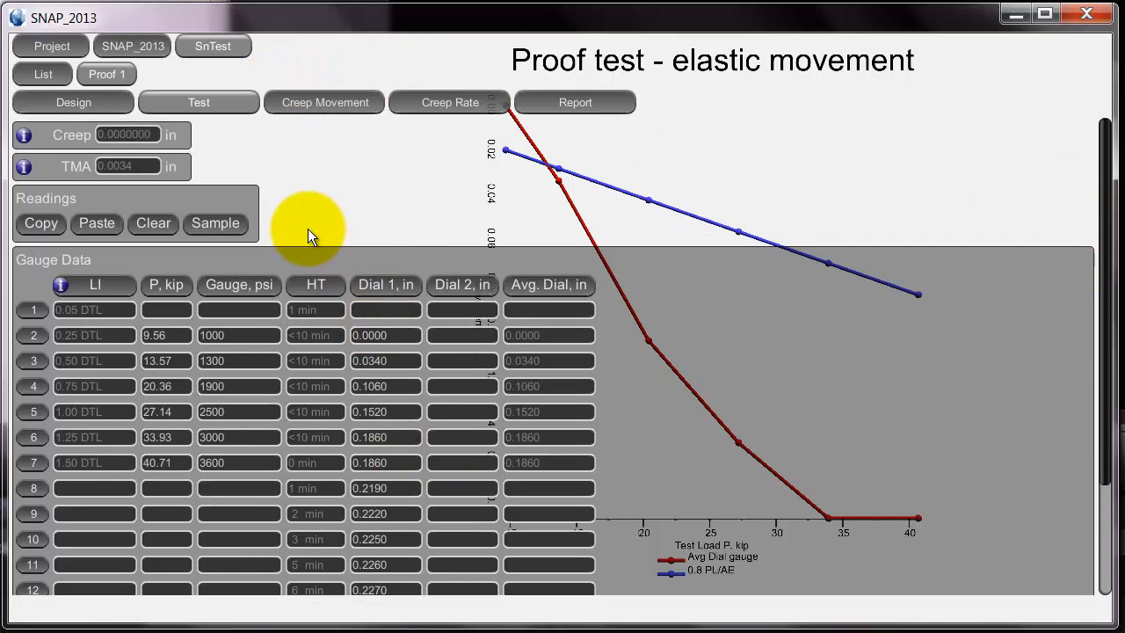
left_click(291, 104)
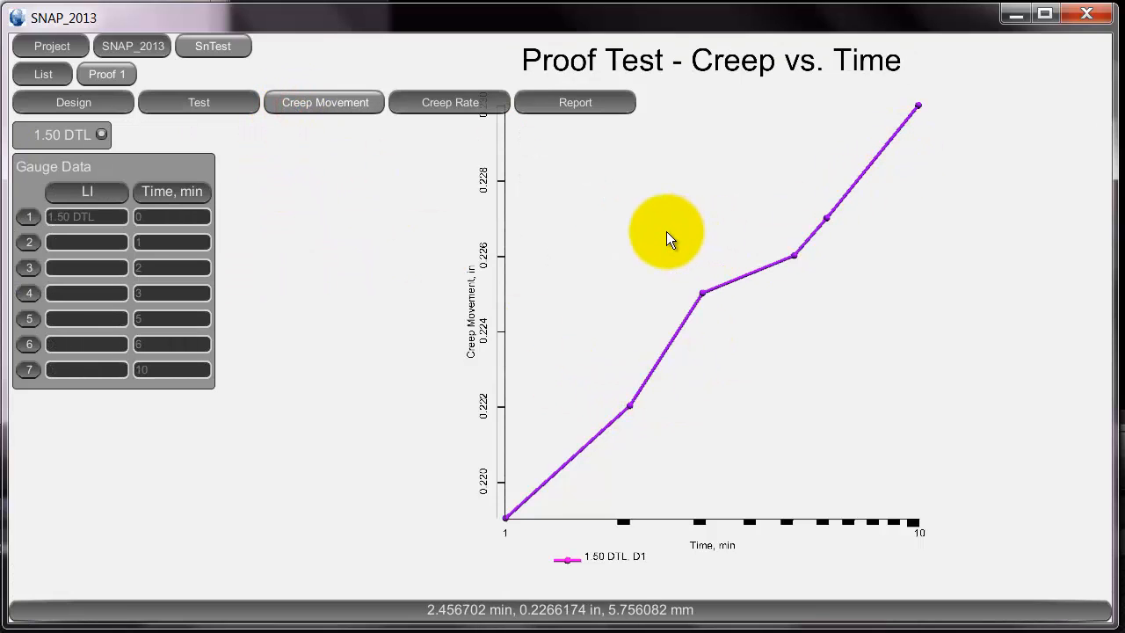
left_click(452, 103)
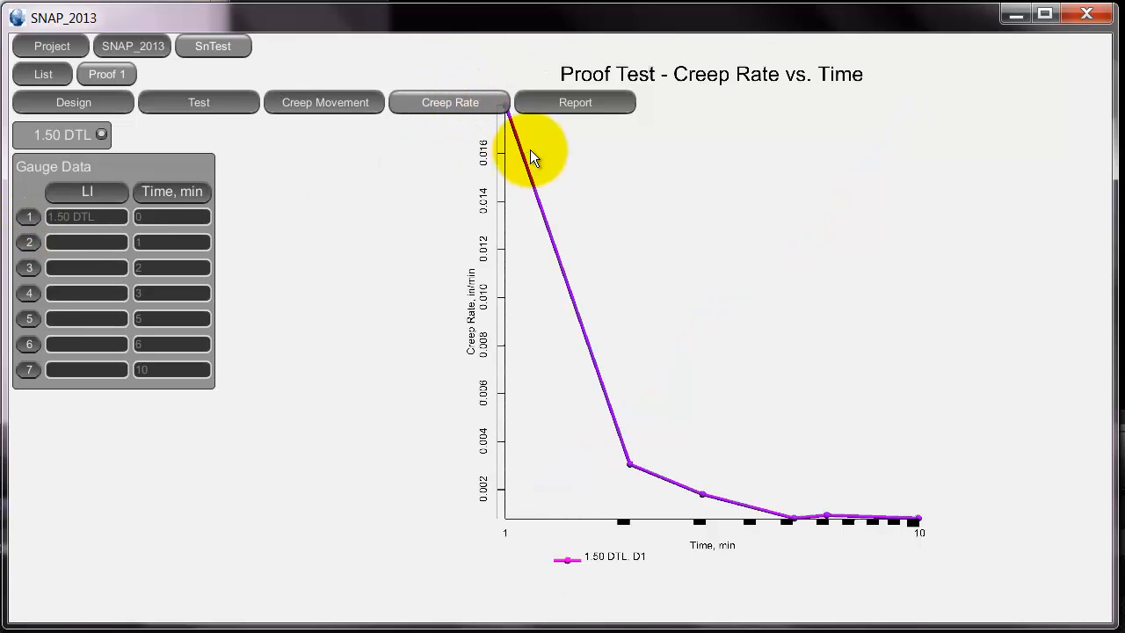
- Generate the SnapTest report for the proof test and look through it to the end
left_click(569, 102)
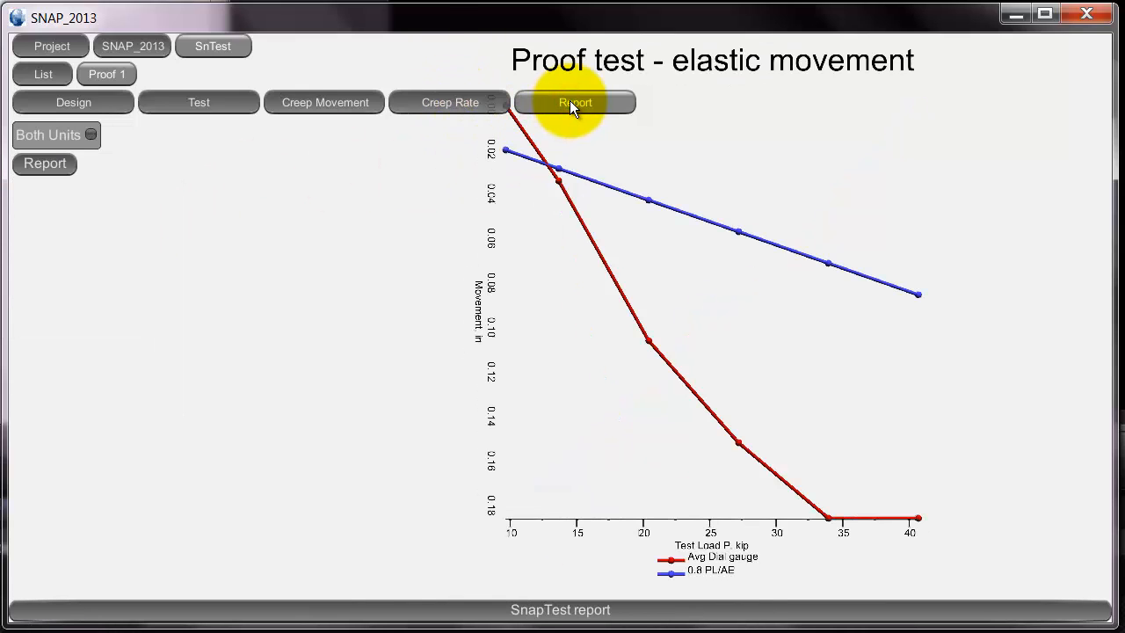
left_click(57, 163)
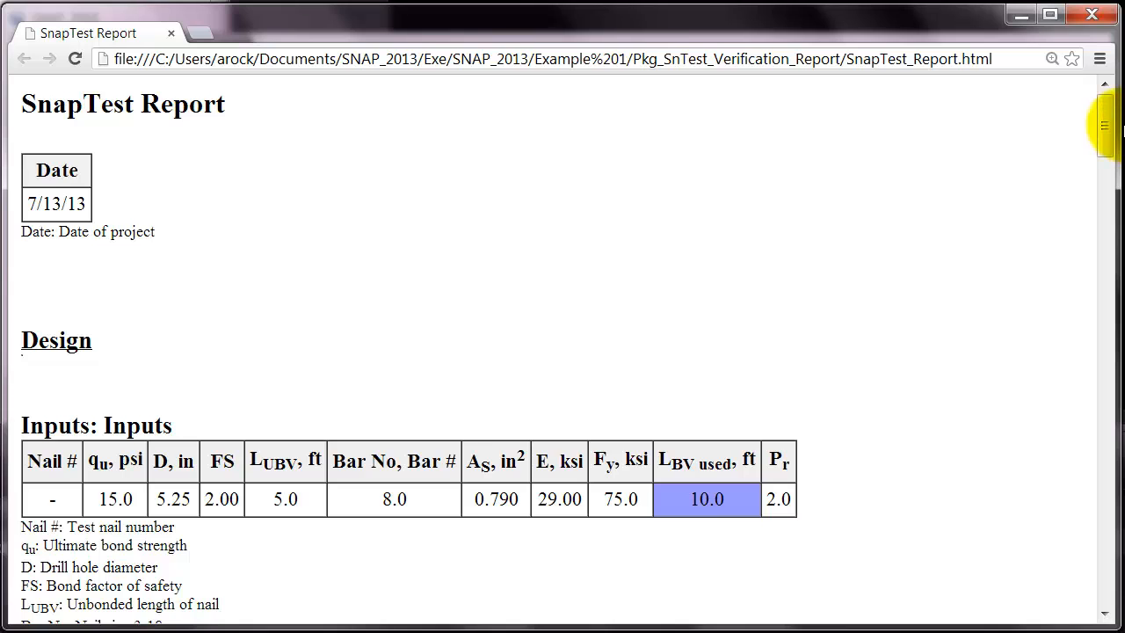
left_click_drag(1106, 128, 1105, 580)
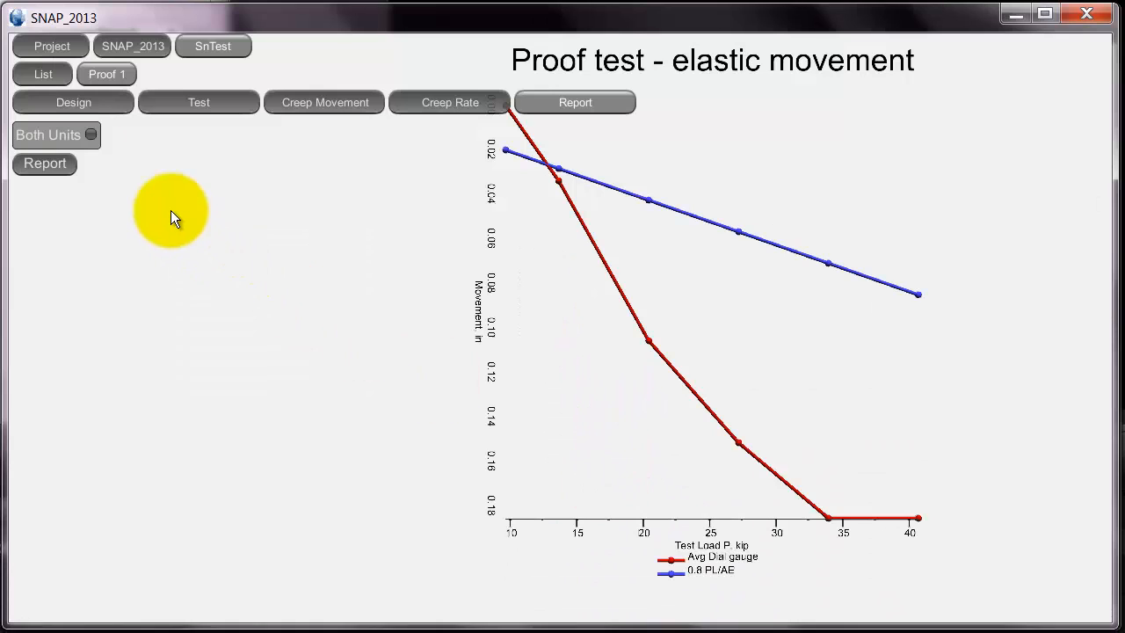
- Add a second test to the soil nail test list and set its type to Verification
left_click(40, 72)
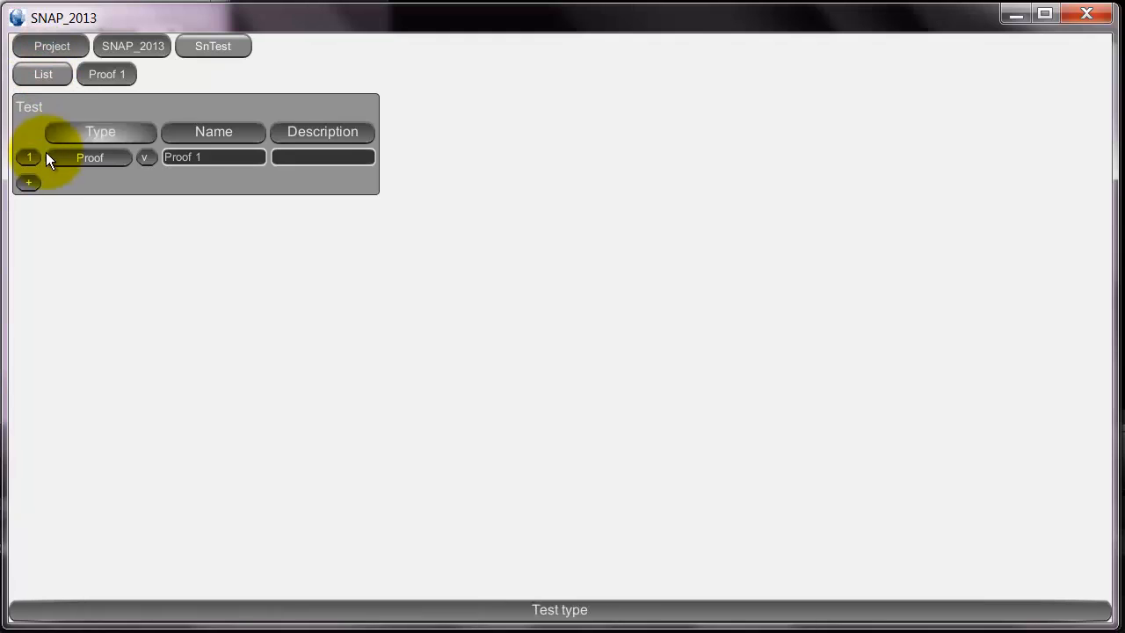
left_click(26, 182)
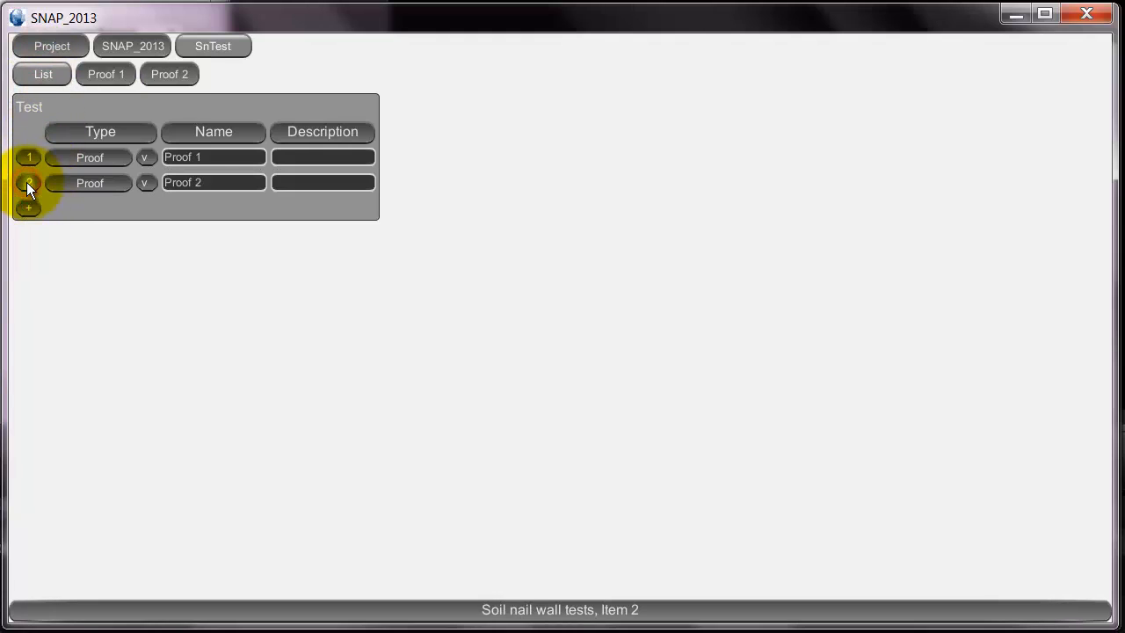
left_click(110, 182)
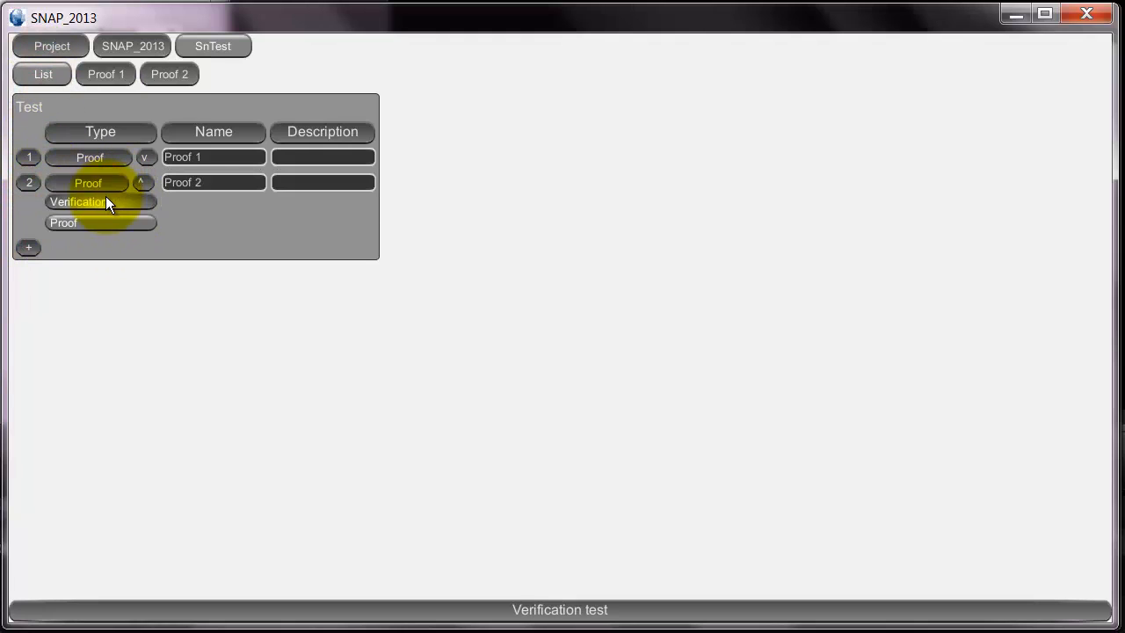
left_click(105, 201)
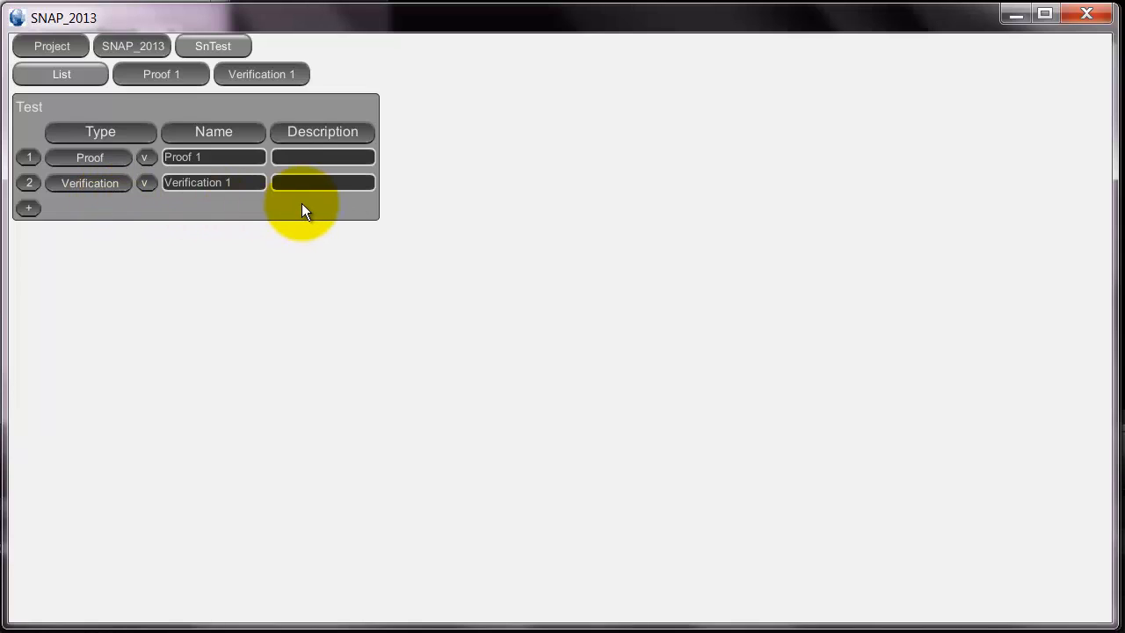
- Examine the verification test's design inputs and outputs and its gauge readings through the 1.75 and 2.00 DTL load increments
left_click(252, 75)
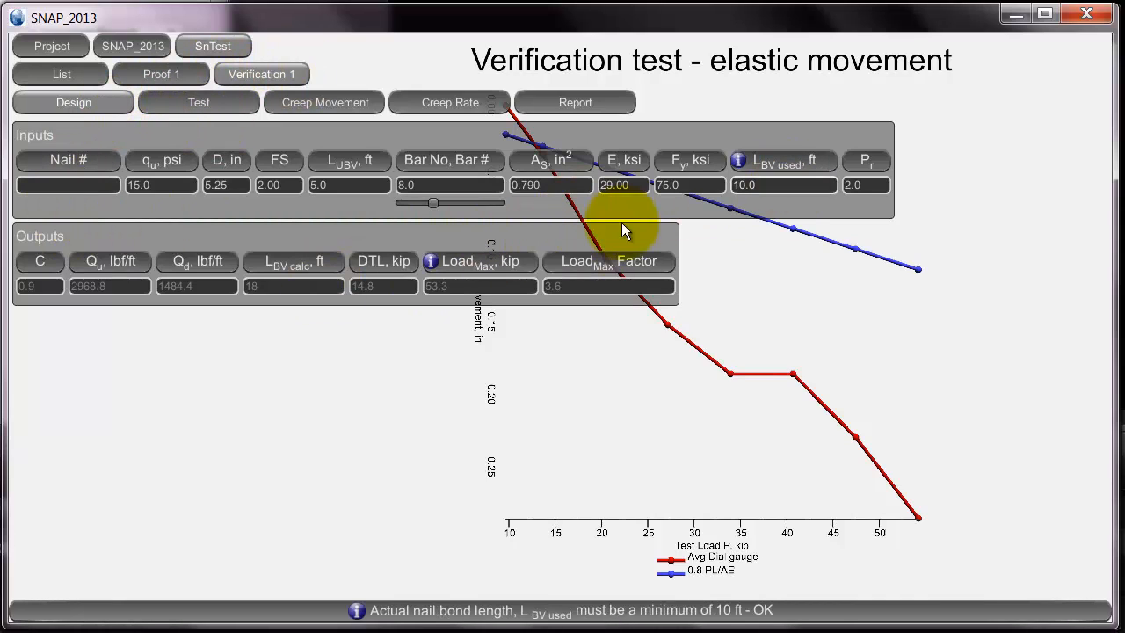
left_click(167, 102)
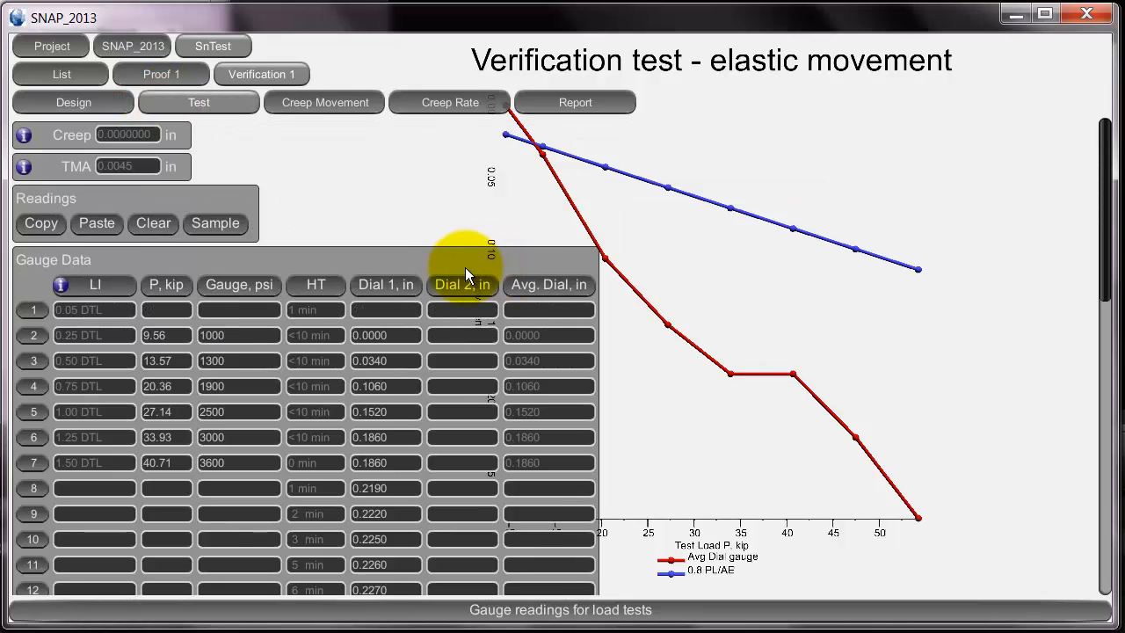
scroll(465, 267, "down", 6)
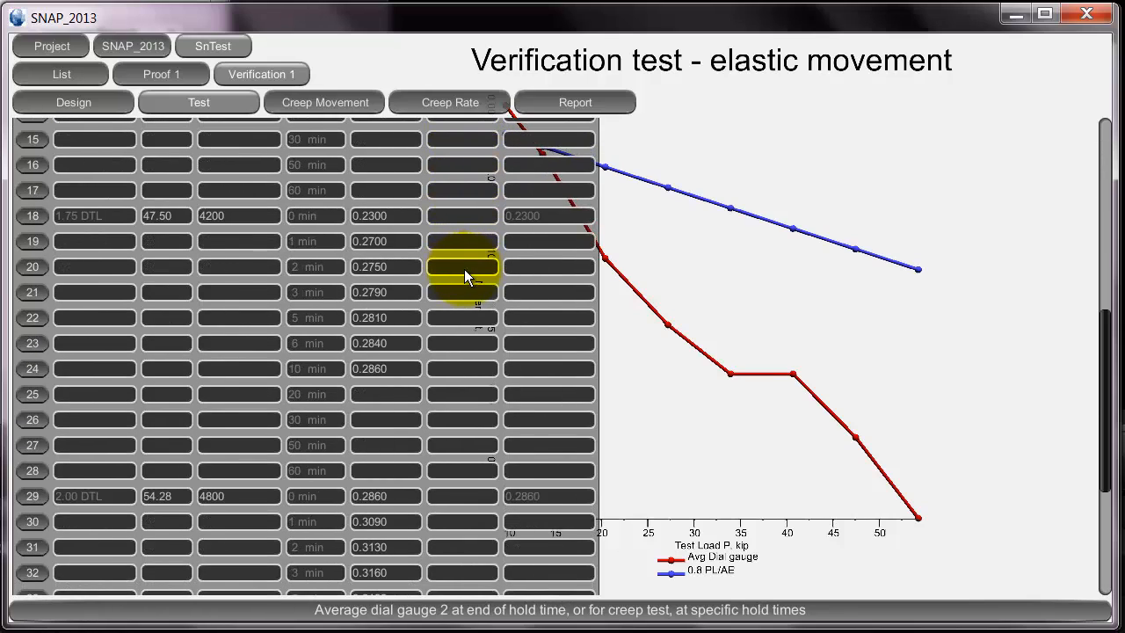
scroll(464, 271, "down", 5)
scroll(464, 271, "up", 5)
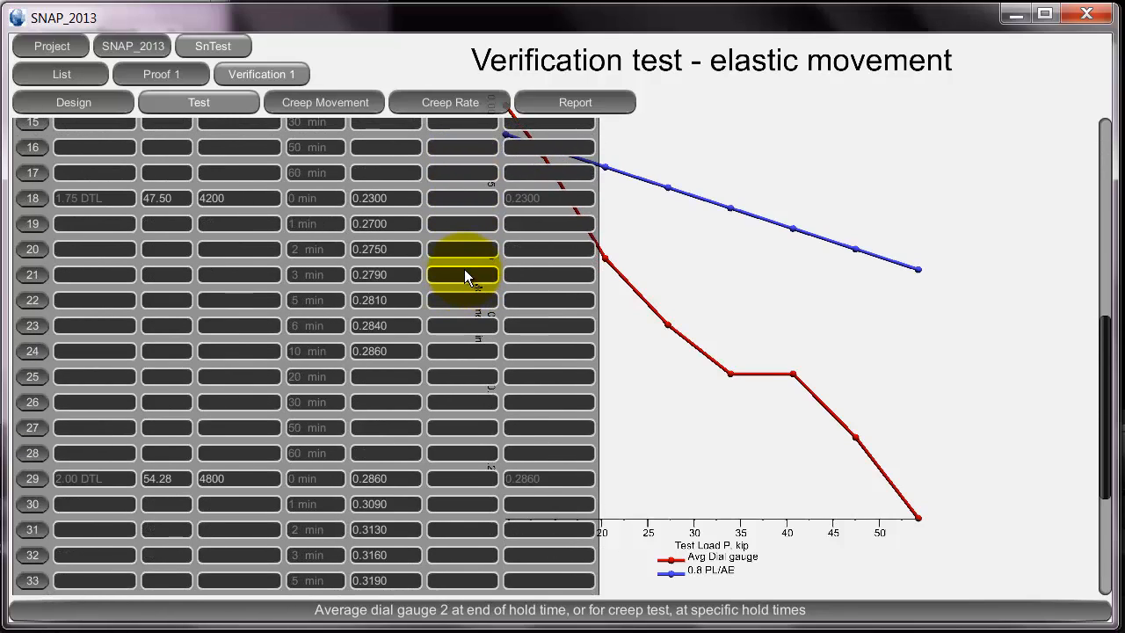
scroll(464, 274, "down", 3)
scroll(464, 269, "up", 15)
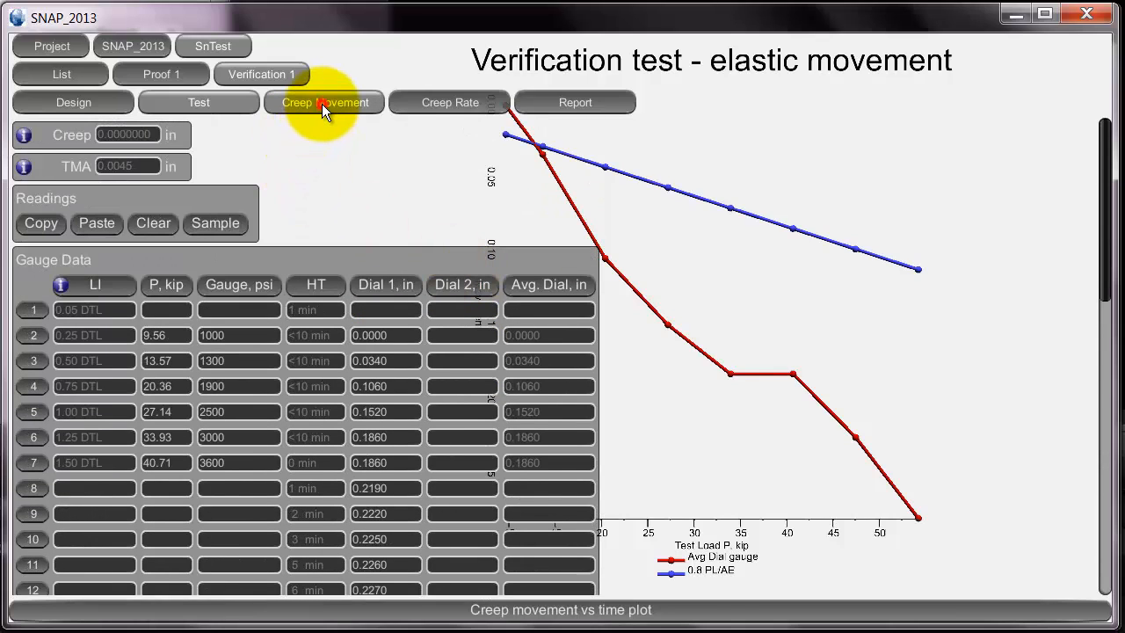
- Review the verification test's creep movement plot, test loading data and design test load
left_click(322, 104)
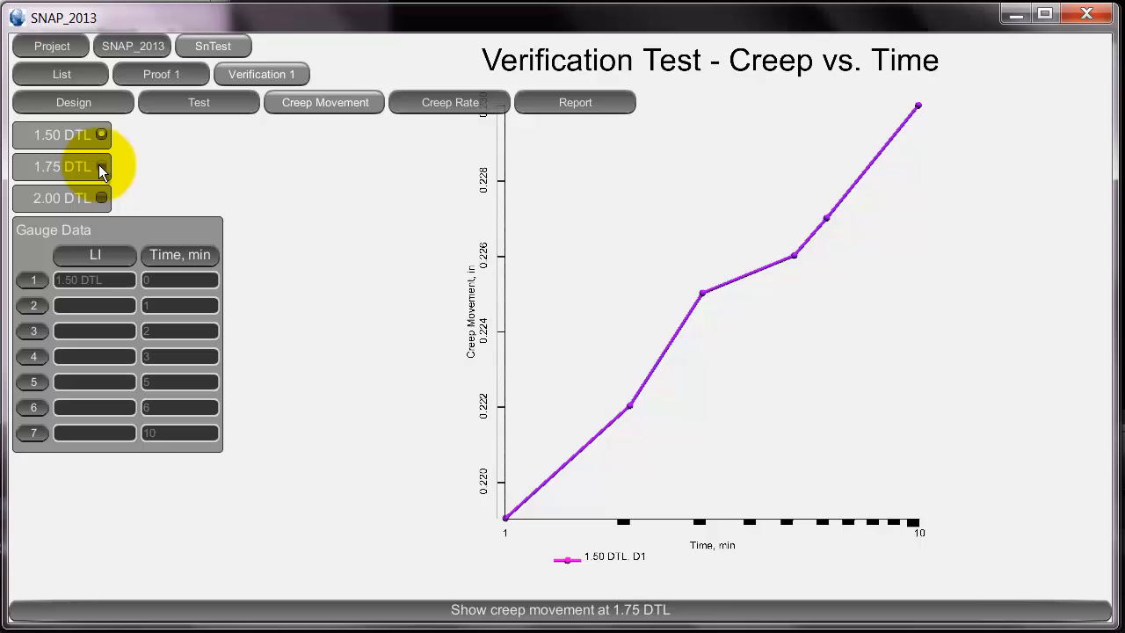
left_click(196, 102)
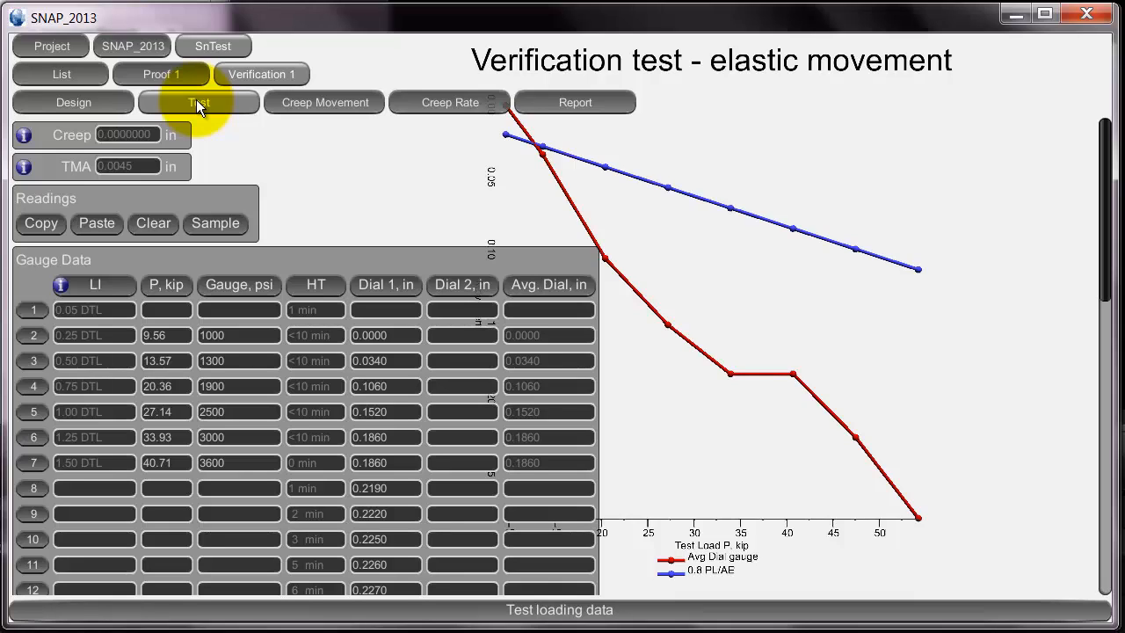
left_click(107, 102)
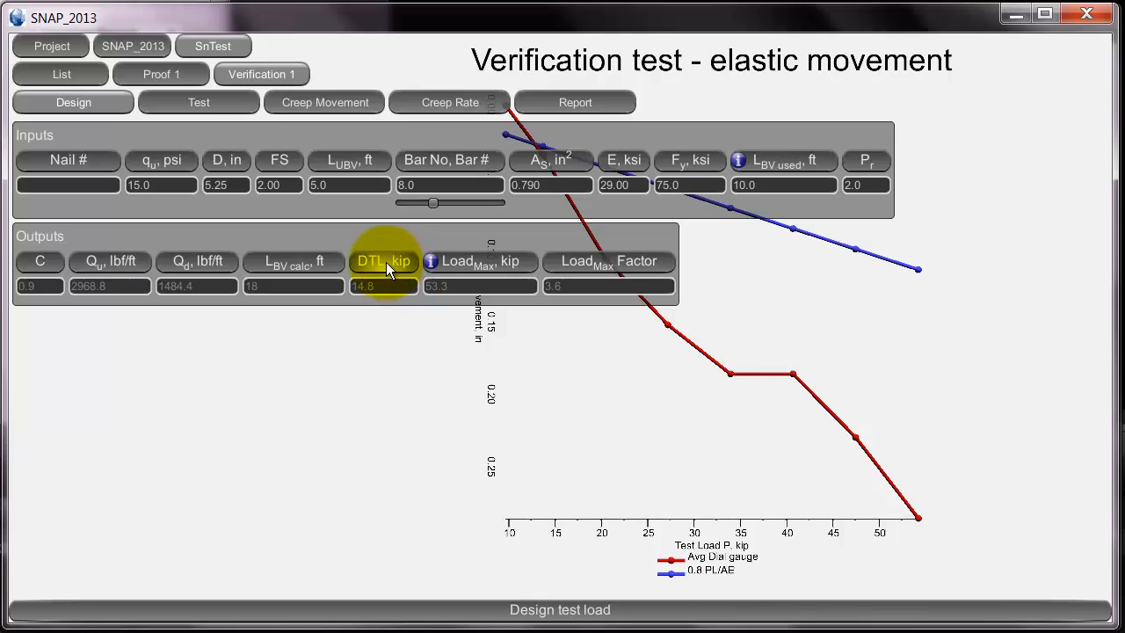
- Show the 1.75 DTL curve on the verification test's creep versus time plot
left_click(339, 102)
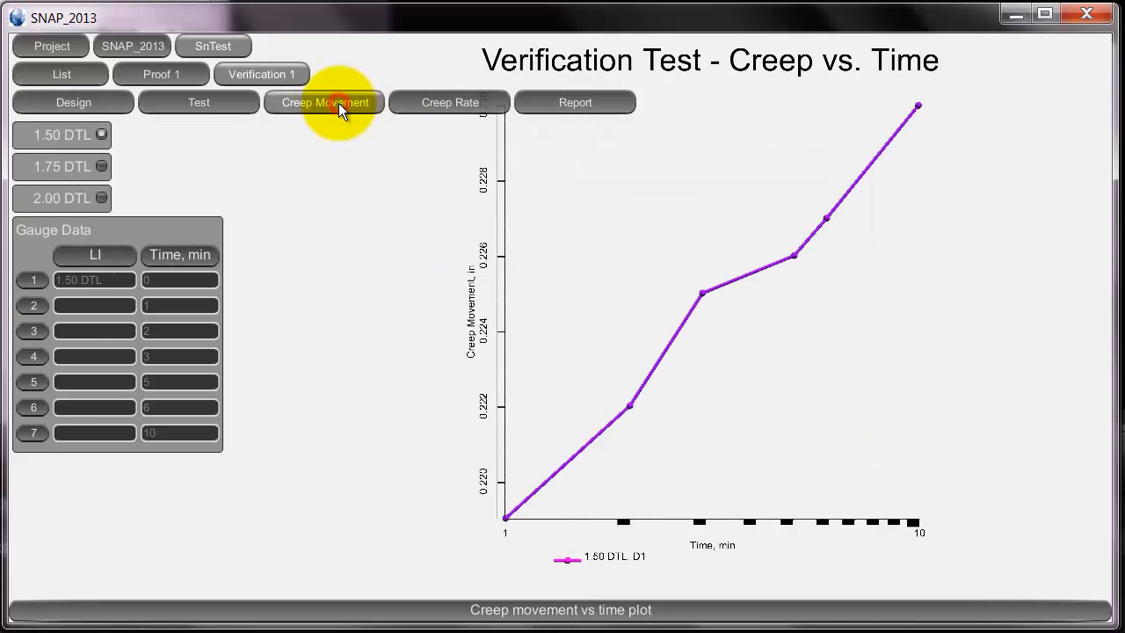
left_click(99, 166)
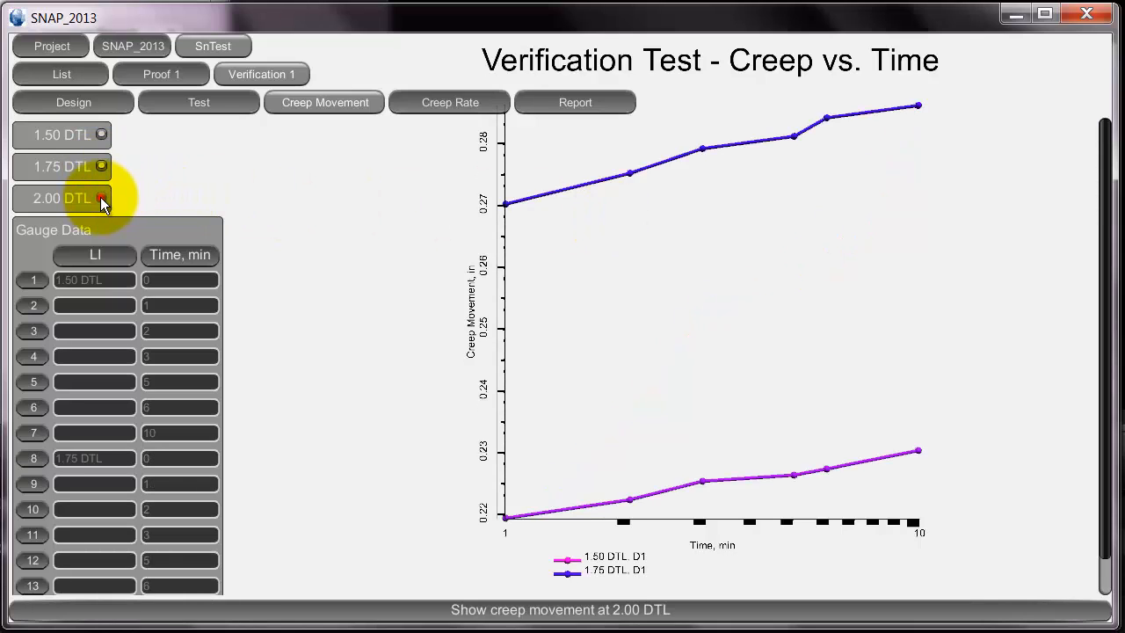
- Compare the verification test's 1.50, 1.75 and 2.00 DTL creep movement curves together and individually, leaving only 1.50 DTL displayed
left_click(102, 201)
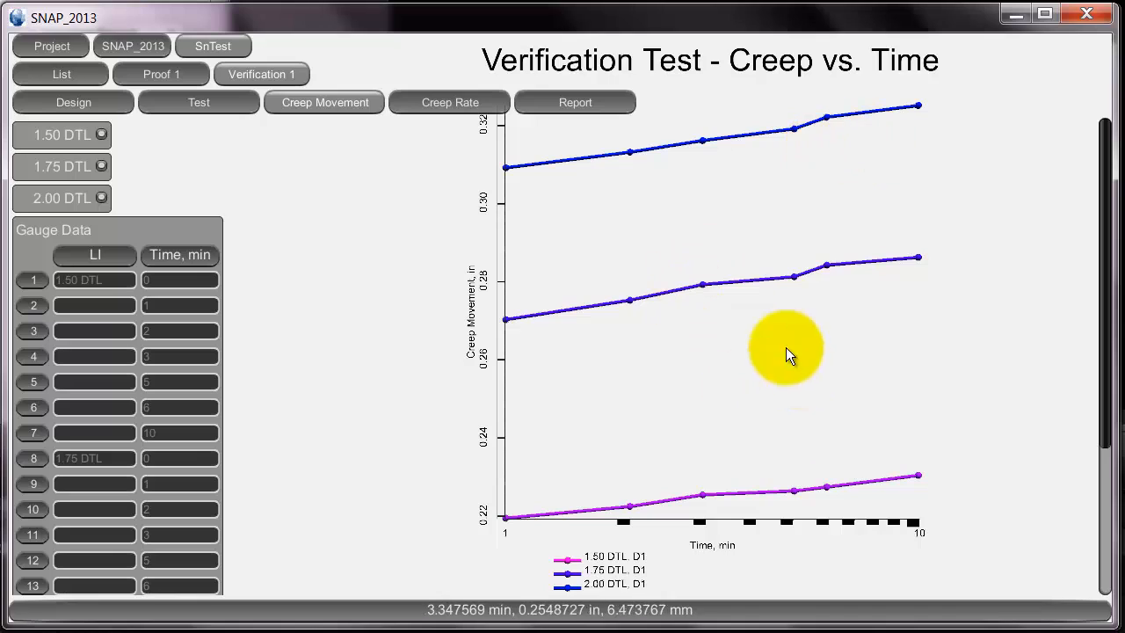
left_click(103, 164)
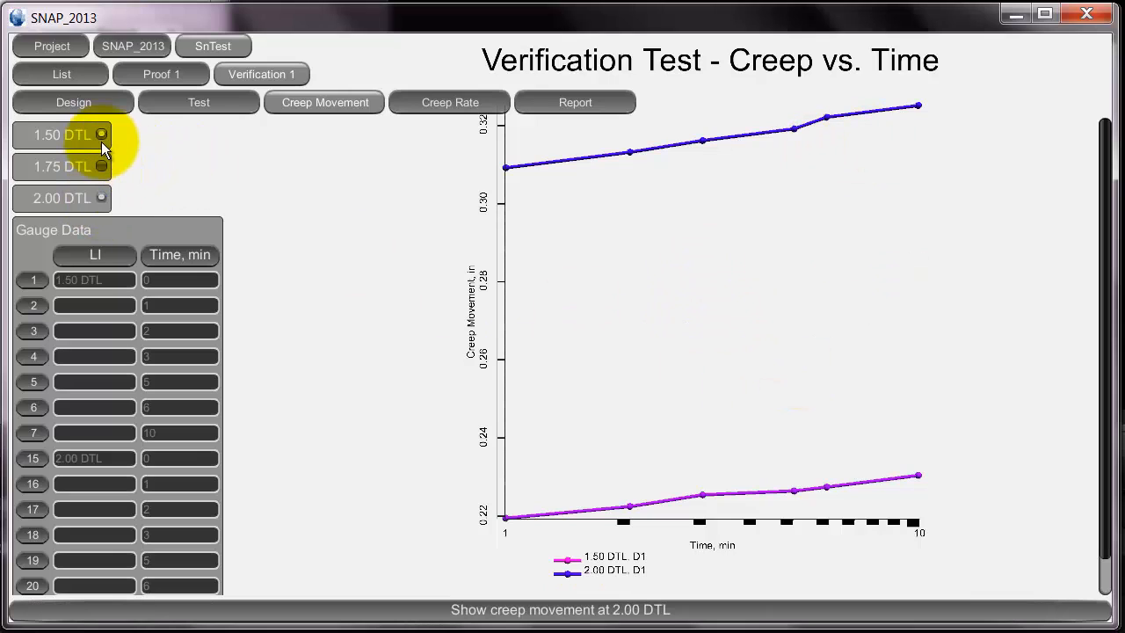
left_click(99, 135)
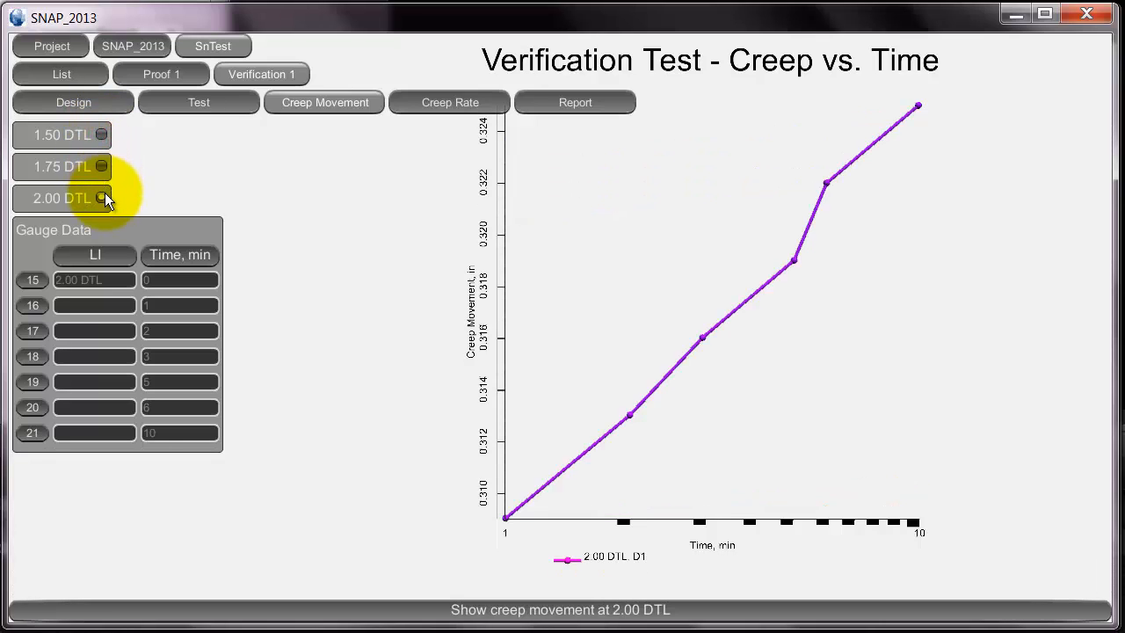
left_click(95, 167)
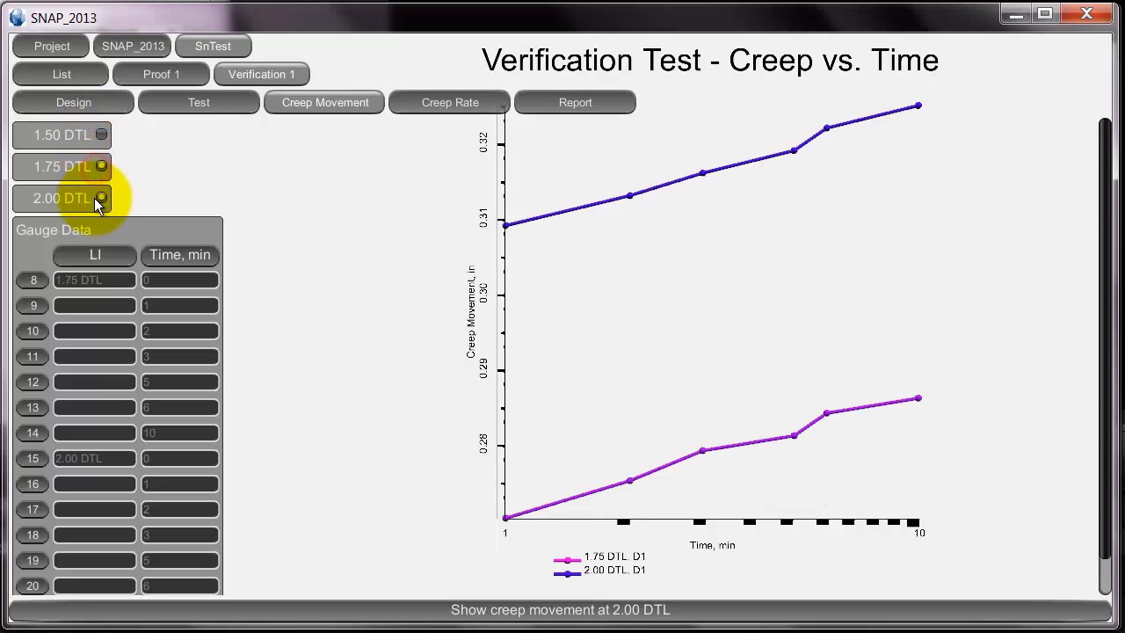
left_click(100, 198)
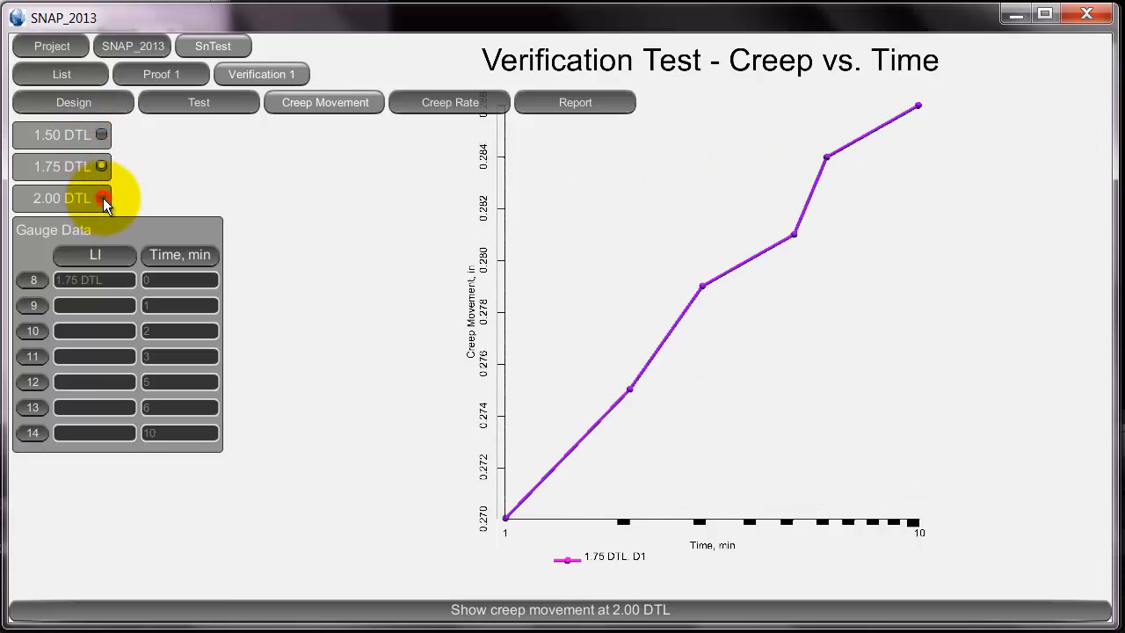
left_click(95, 133)
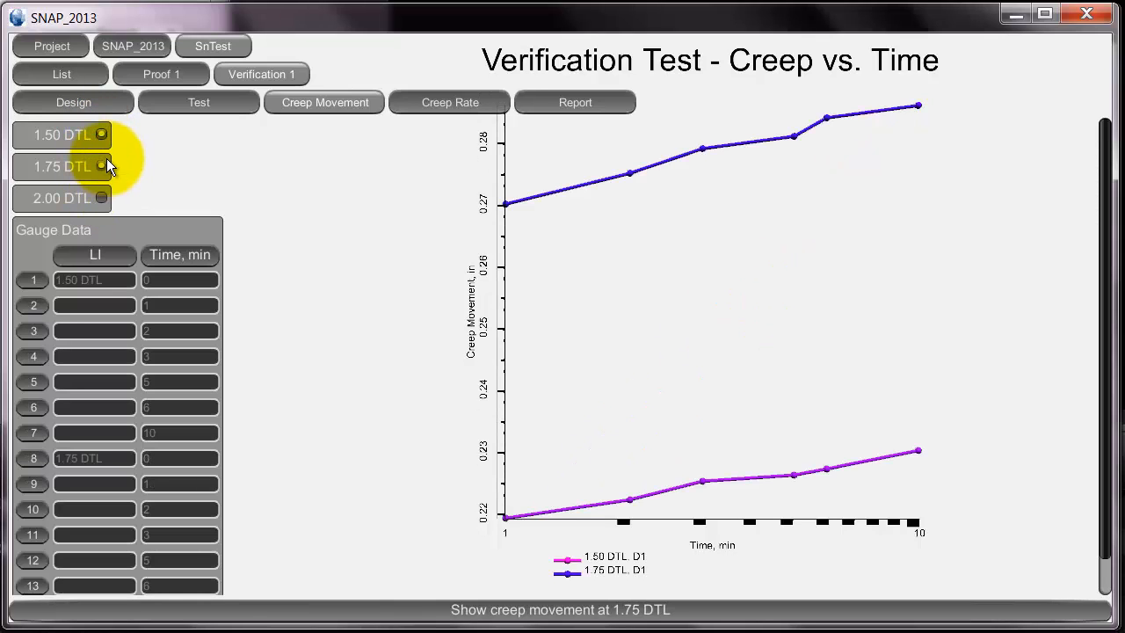
left_click(104, 166)
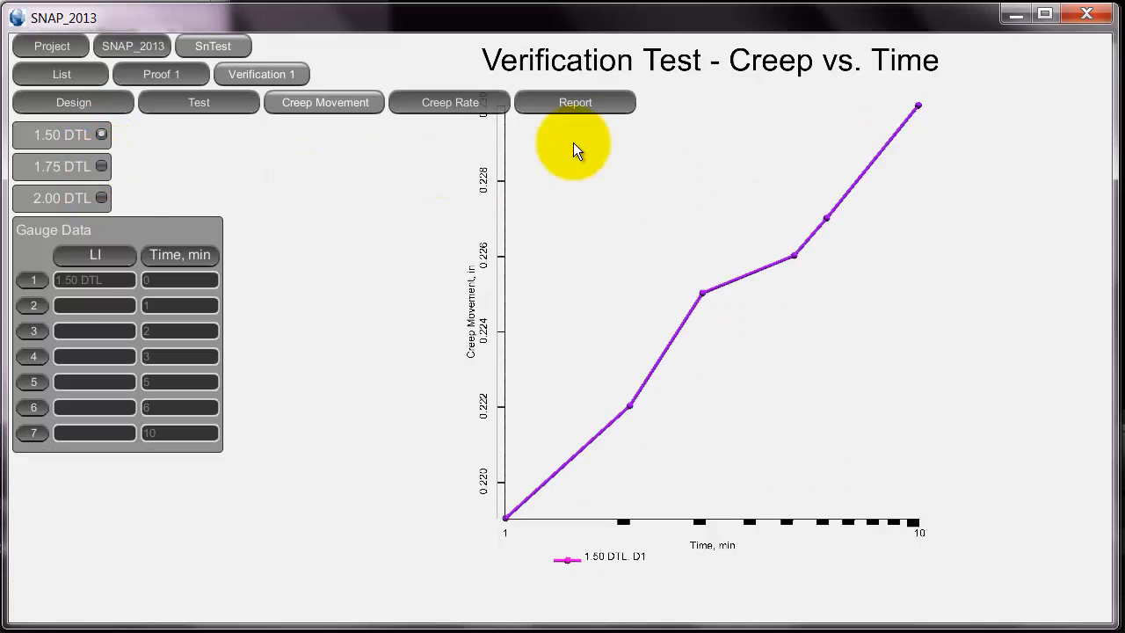
- Display the verification test's creep rate versus time plot with the 1.75 and 2.00 DTL curves added to the 1.50 DTL curve
left_click(453, 103)
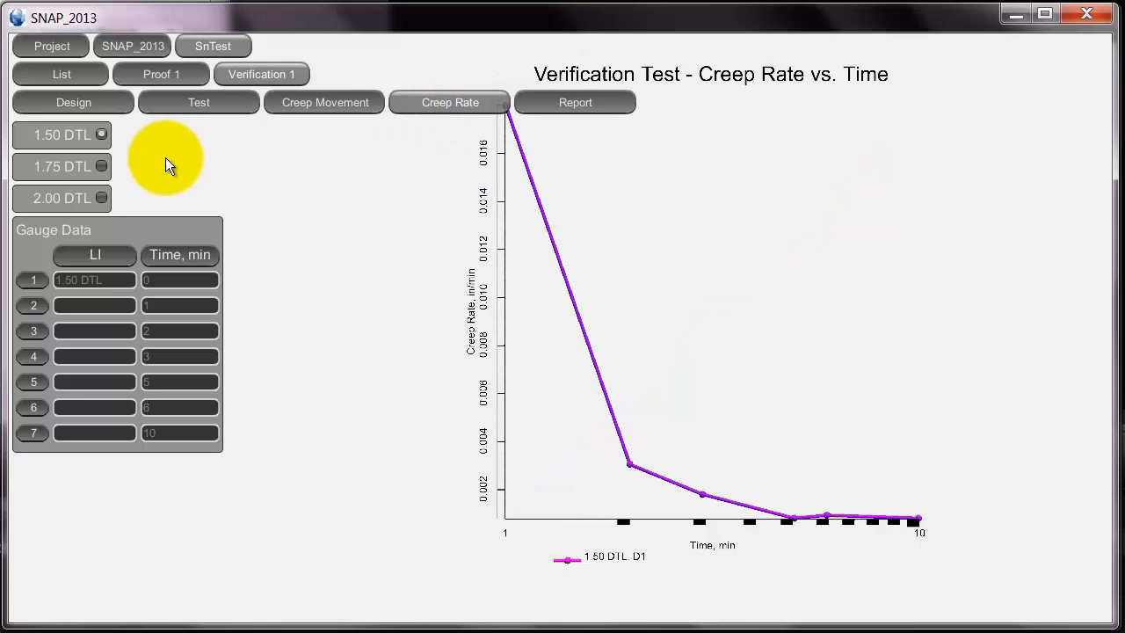
left_click(101, 165)
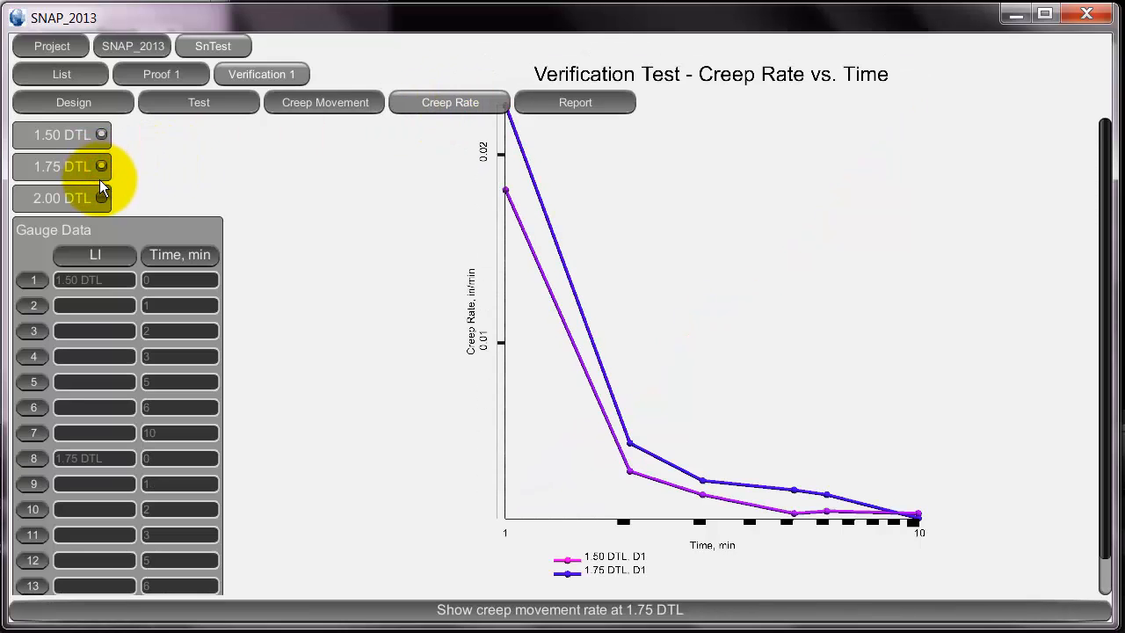
left_click(104, 195)
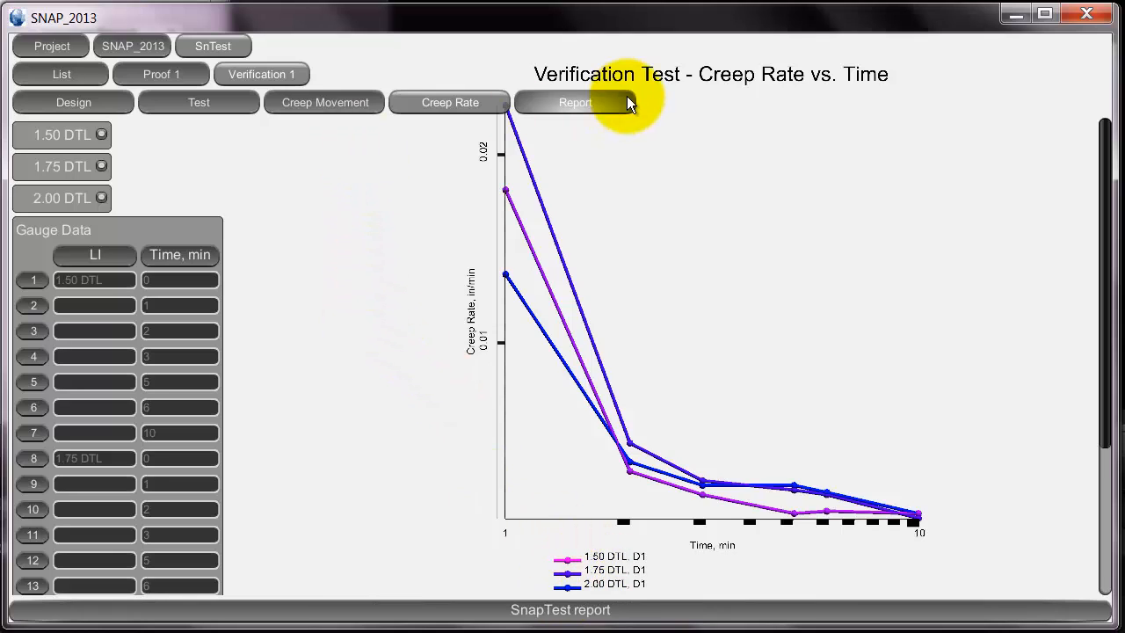
- Generate the verification test's SnapTest report and look through it in the browser
left_click(318, 99)
left_click(563, 102)
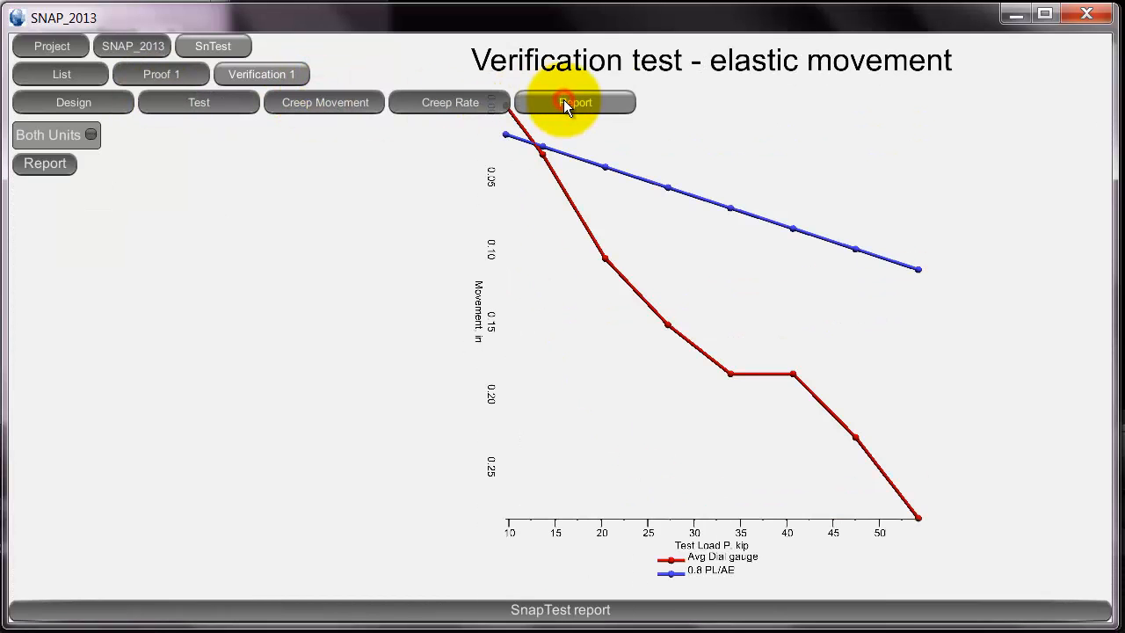
left_click(41, 165)
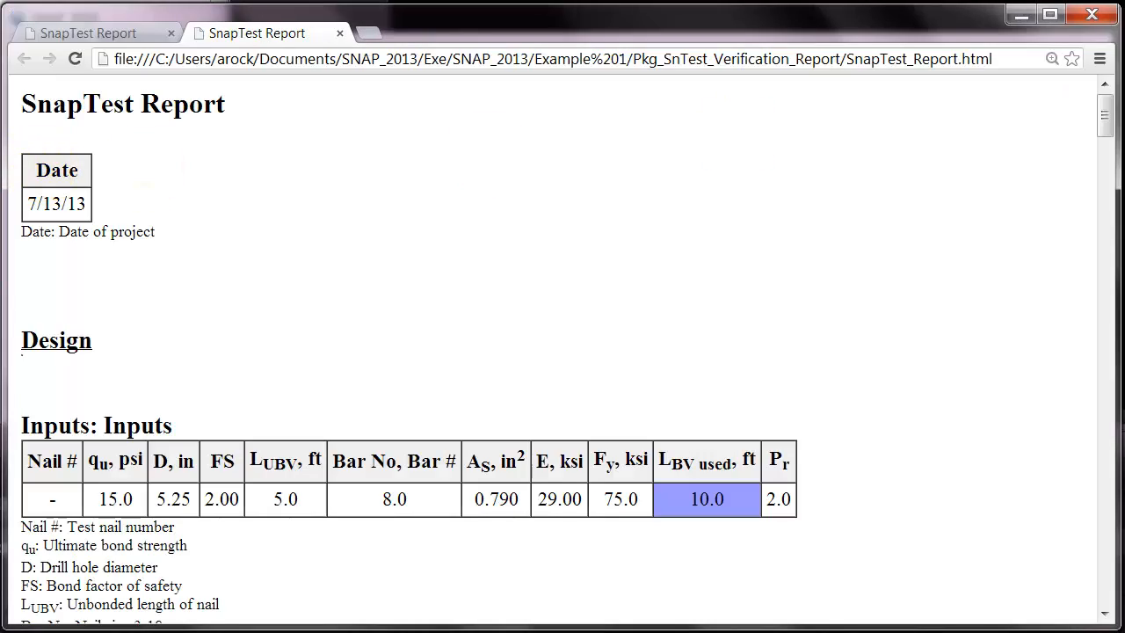
mouse_move(1104, 114)
left_mouse_down()
mouse_move(1099, 145)
mouse_move(1116, 222)
mouse_move(1106, 581)
mouse_move(1105, 103)
left_mouse_up()
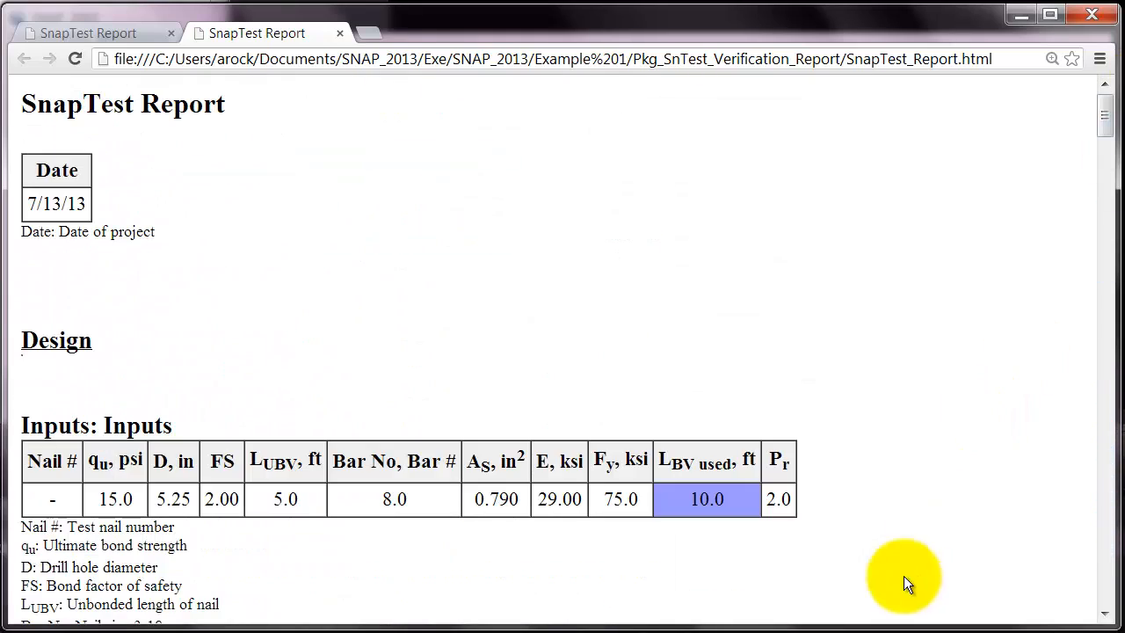
- Switch back to SNAP_2013 and show the list of soil nail tests
key("alt+Tab")
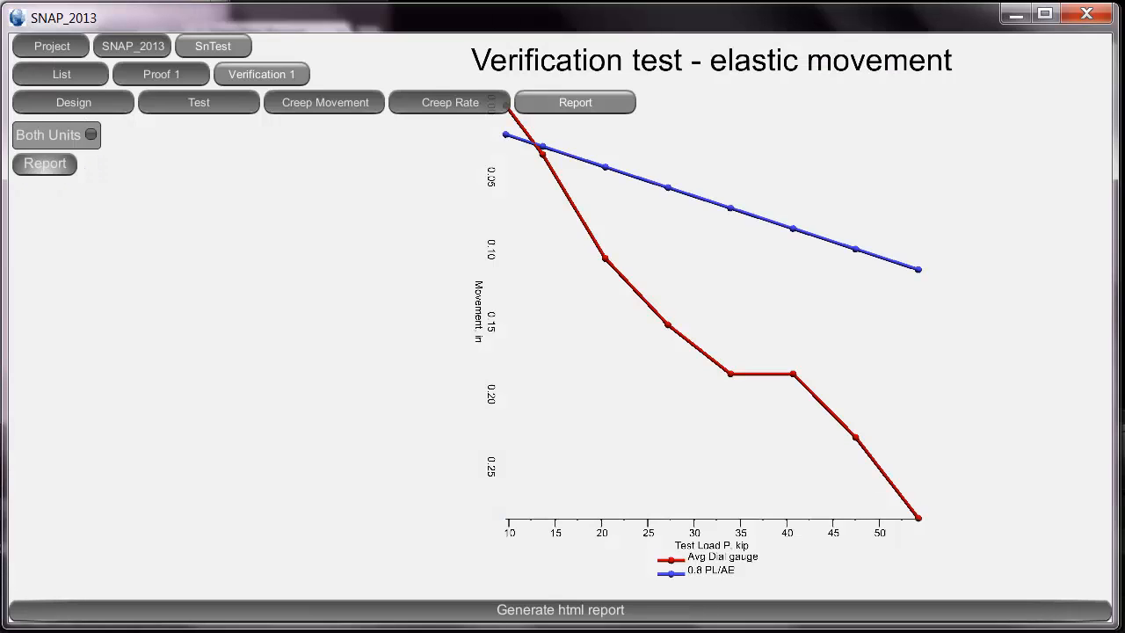
left_click(71, 100)
left_click(68, 77)
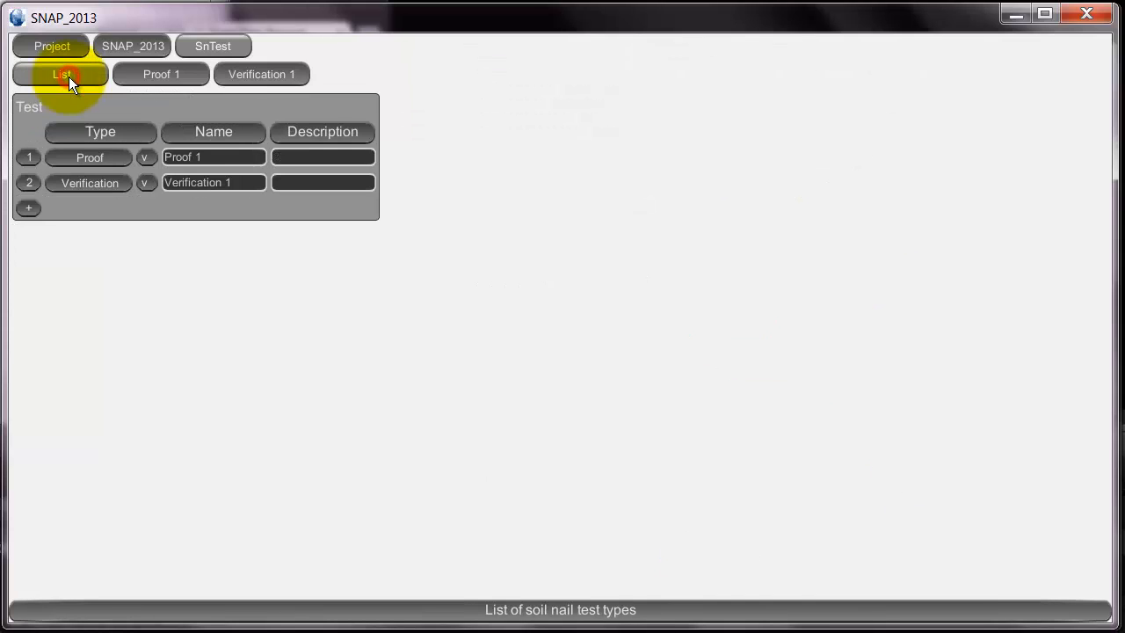